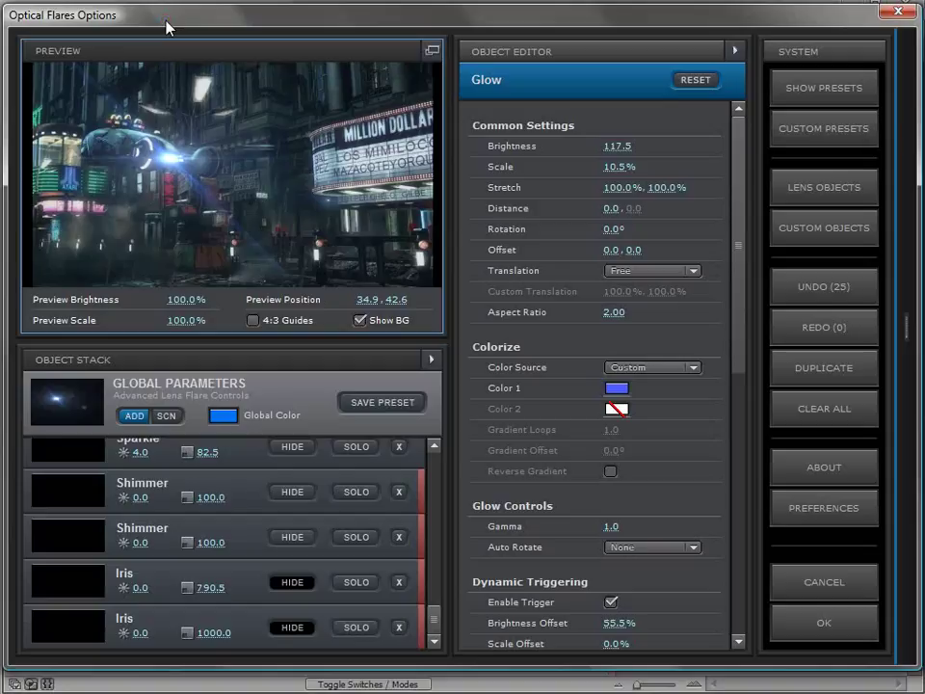
# Step: Hide the background image and move the flare to about the middle of the preview
pyautogui.click(360, 321)
pyautogui.moveTo(169, 157); pyautogui.dragTo(238, 179)
pyautogui.moveTo(434, 620); pyautogui.dragTo(442, 468)
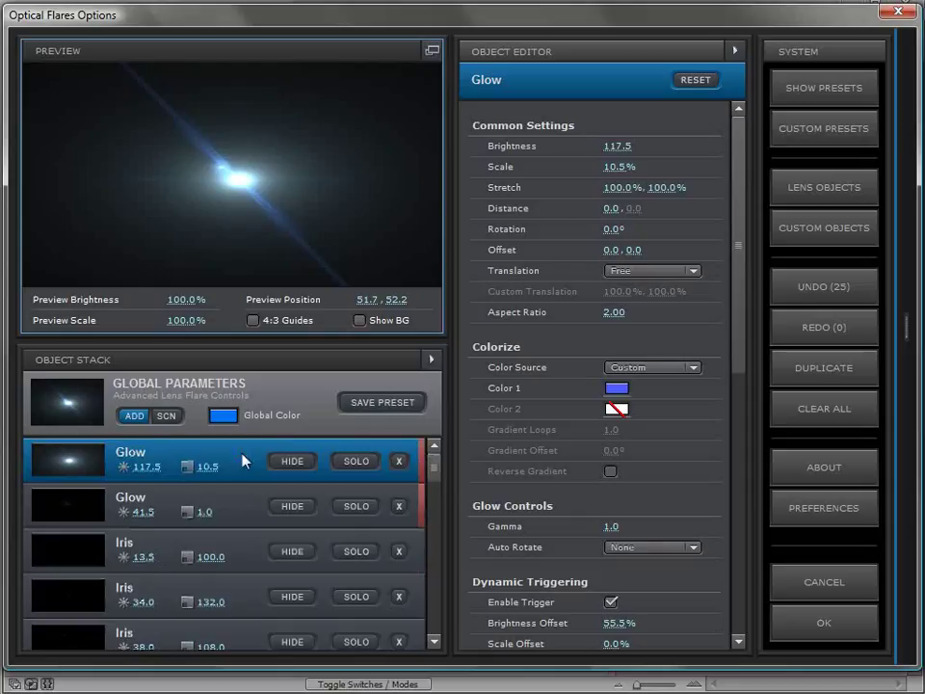
# Step: Examine the first Glow's dynamic trigger by moving the flare off-centre, previewing the trigger area briefly, and recentring the flare
pyautogui.moveTo(742, 202); pyautogui.dragTo(728, 392)
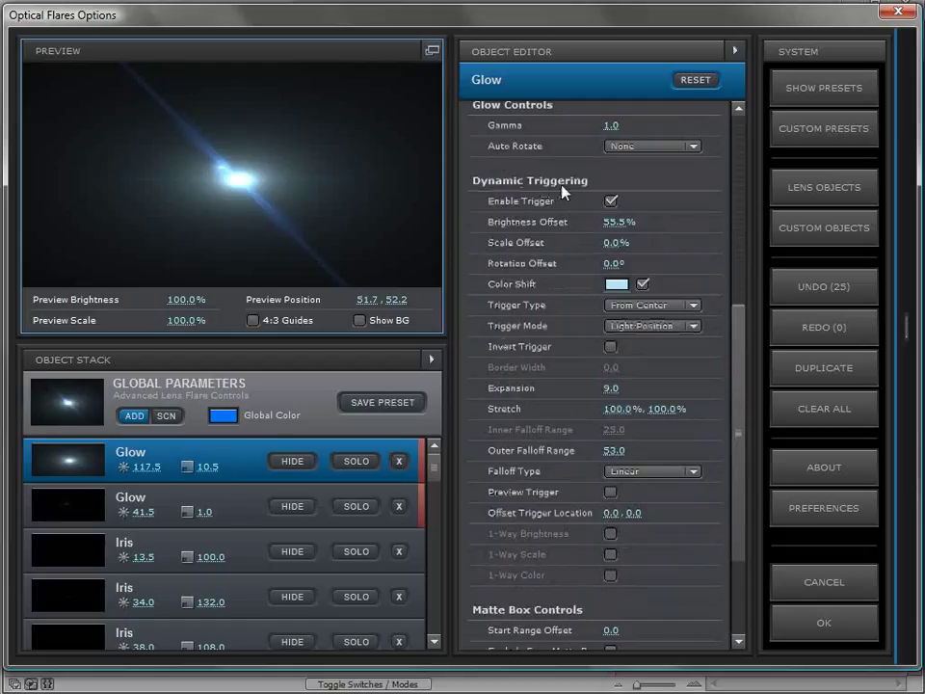
pyautogui.moveTo(337, 134); pyautogui.dragTo(336, 164)
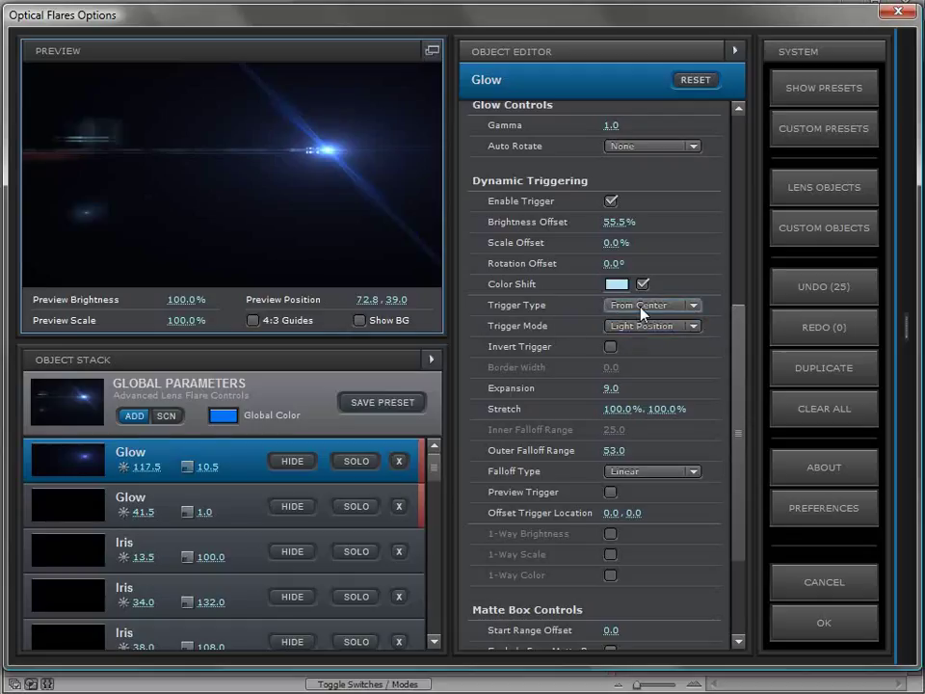
pyautogui.click(611, 494)
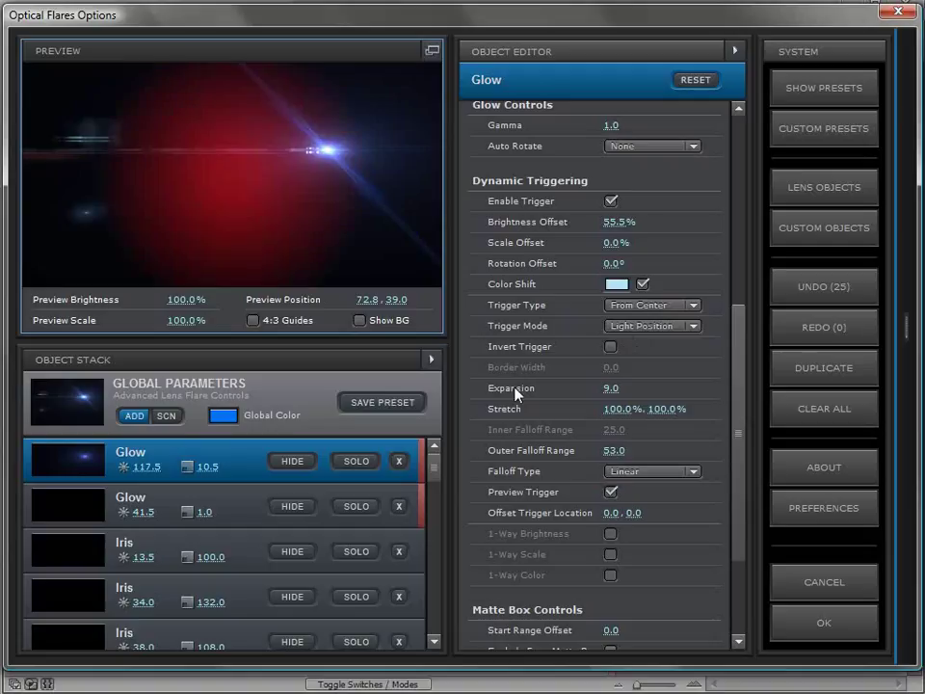
pyautogui.click(611, 493)
pyautogui.moveTo(337, 154); pyautogui.dragTo(248, 180)
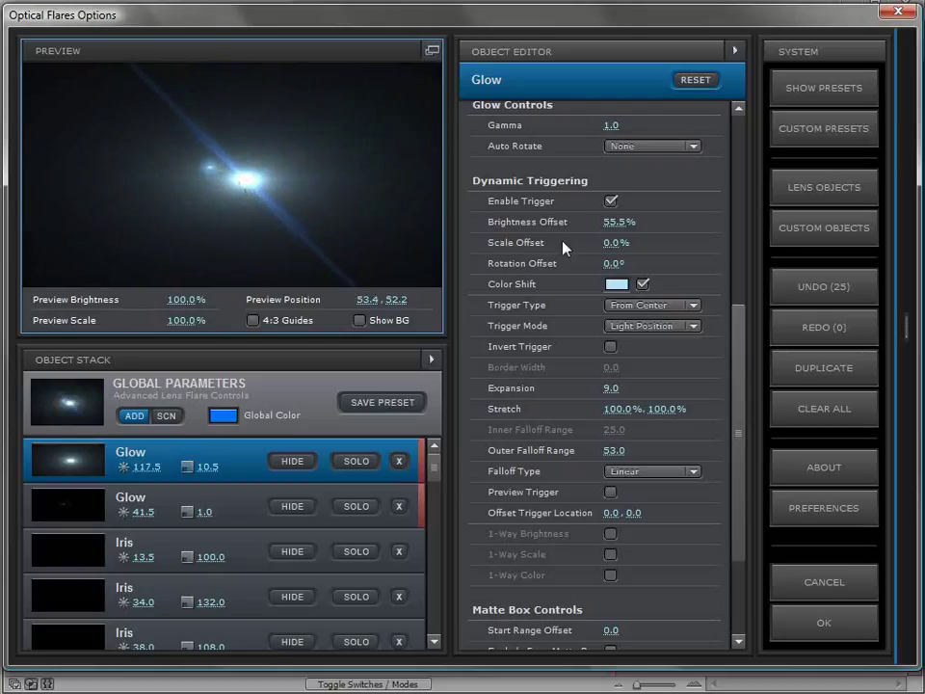
# Step: Set the Glow's trigger Brightness Offset to 155.5% and its Color Shift to orange, testing the flare away from and at the centre
pyautogui.moveTo(615, 222); pyautogui.dragTo(743, 231)
pyautogui.click(617, 284)
pyautogui.click(696, 388)
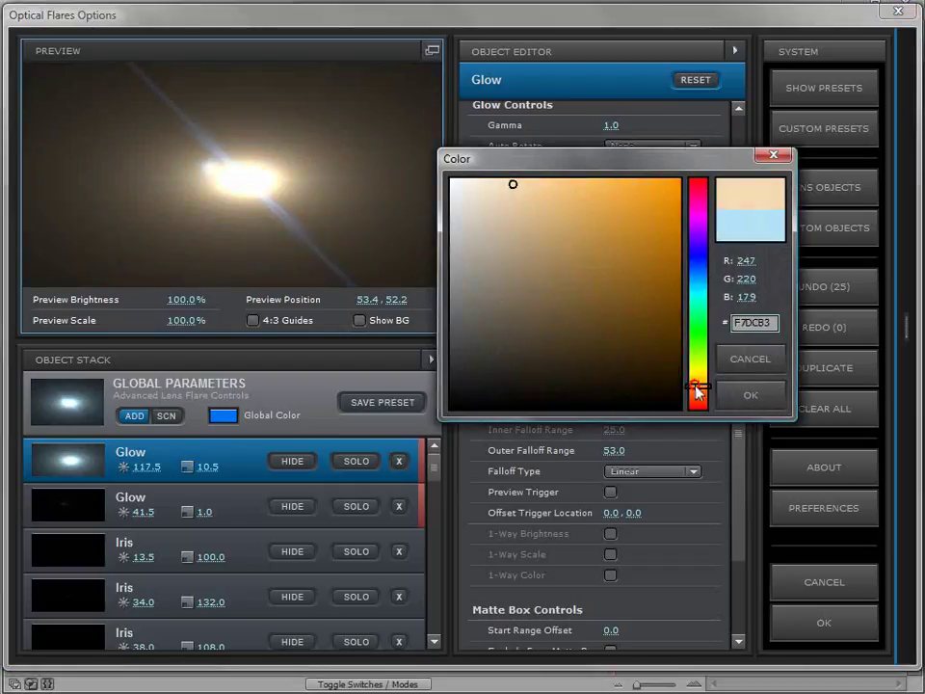
pyautogui.click(582, 184)
pyautogui.click(751, 401)
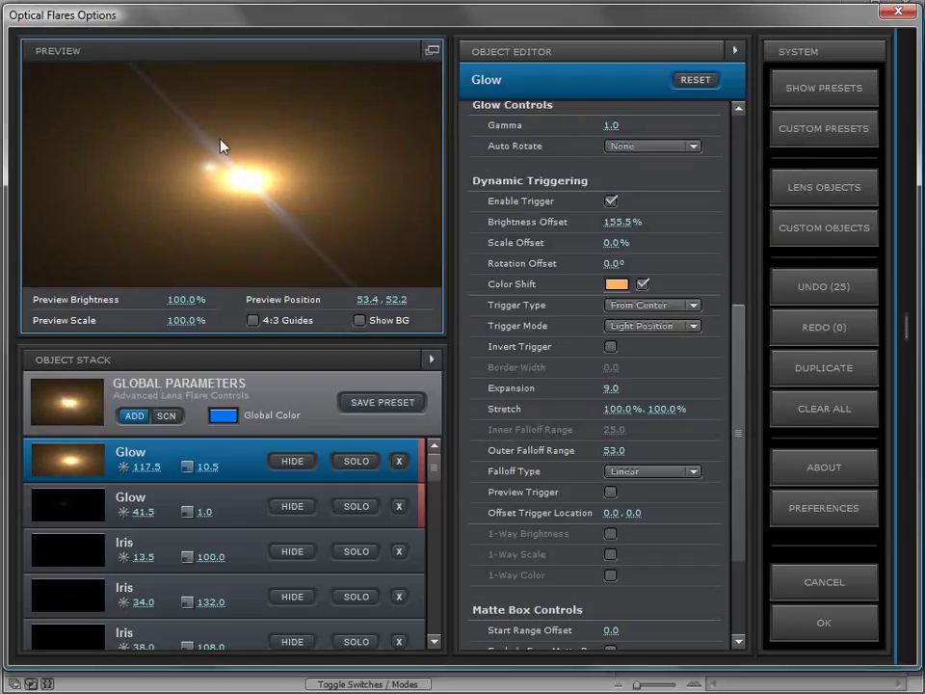
pyautogui.click(353, 129)
pyautogui.moveTo(366, 129); pyautogui.dragTo(231, 179)
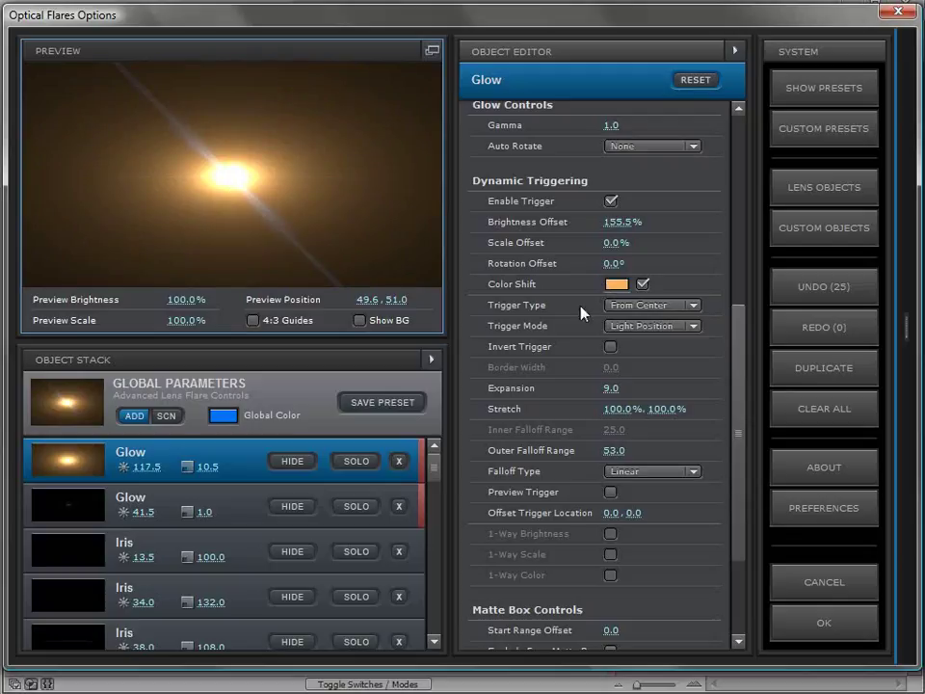
# Step: Keep the Glow's Trigger Type on From Center and disable its Color Shift
pyautogui.click(655, 306)
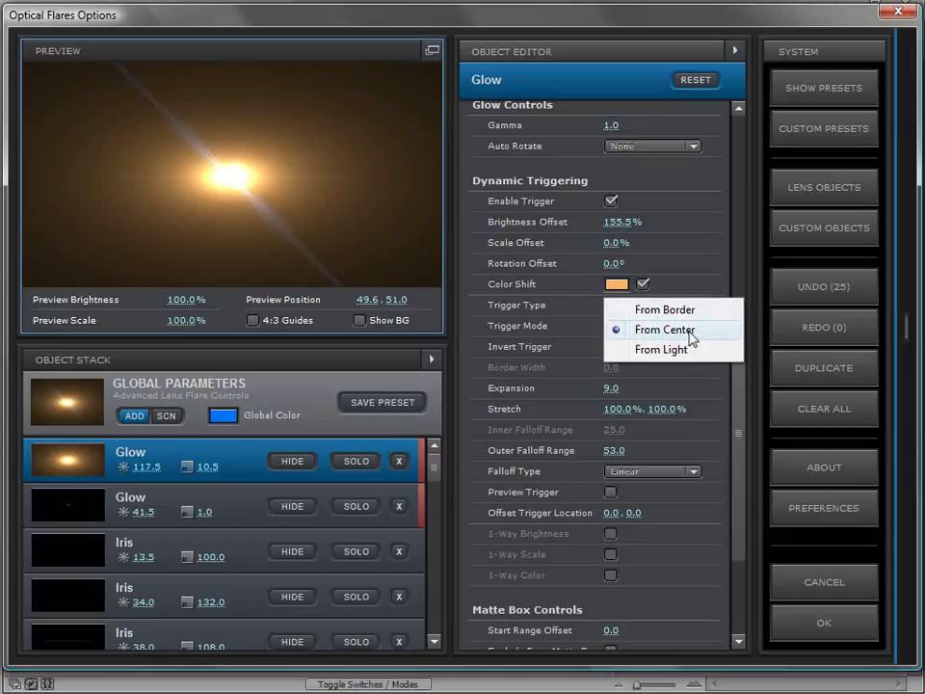
pyautogui.click(664, 331)
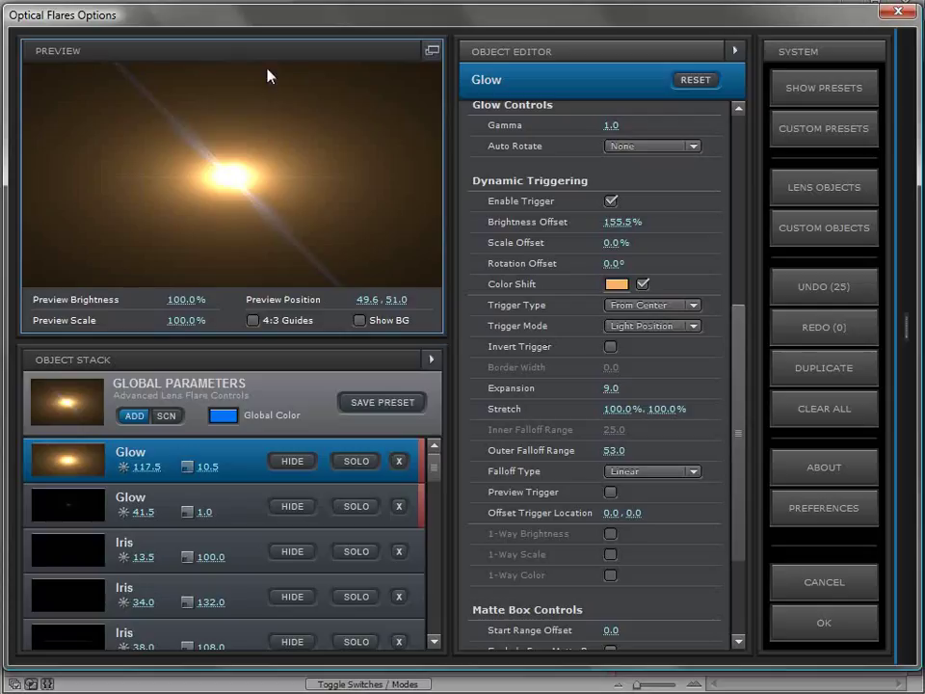
pyautogui.click(643, 284)
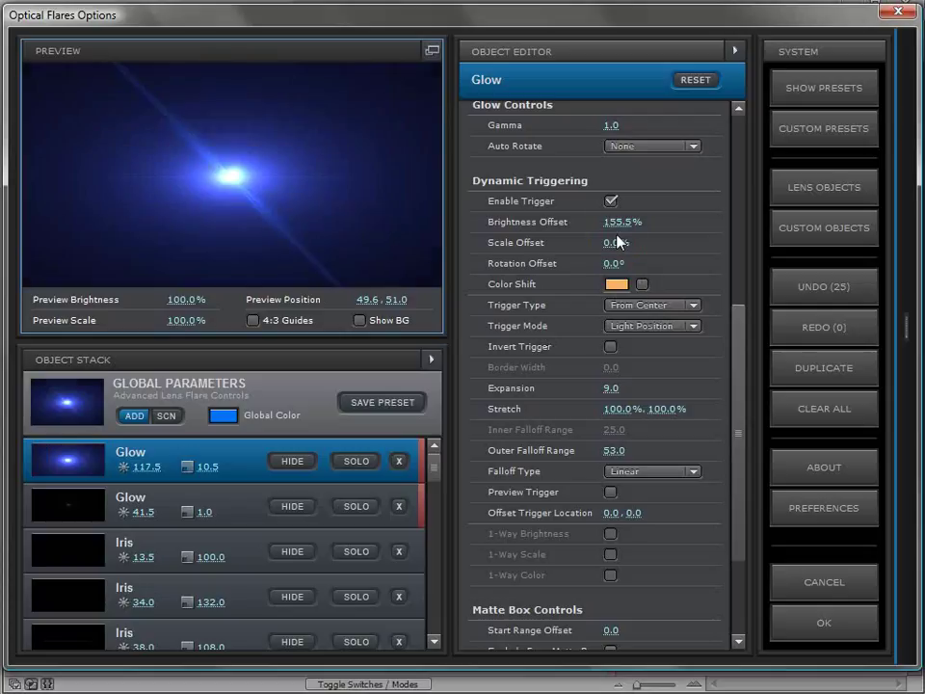
# Step: Load the Air Missile preset from Natural Flares and move the flare around the preview to about 80.2, 43.4
pyautogui.click(777, 187)
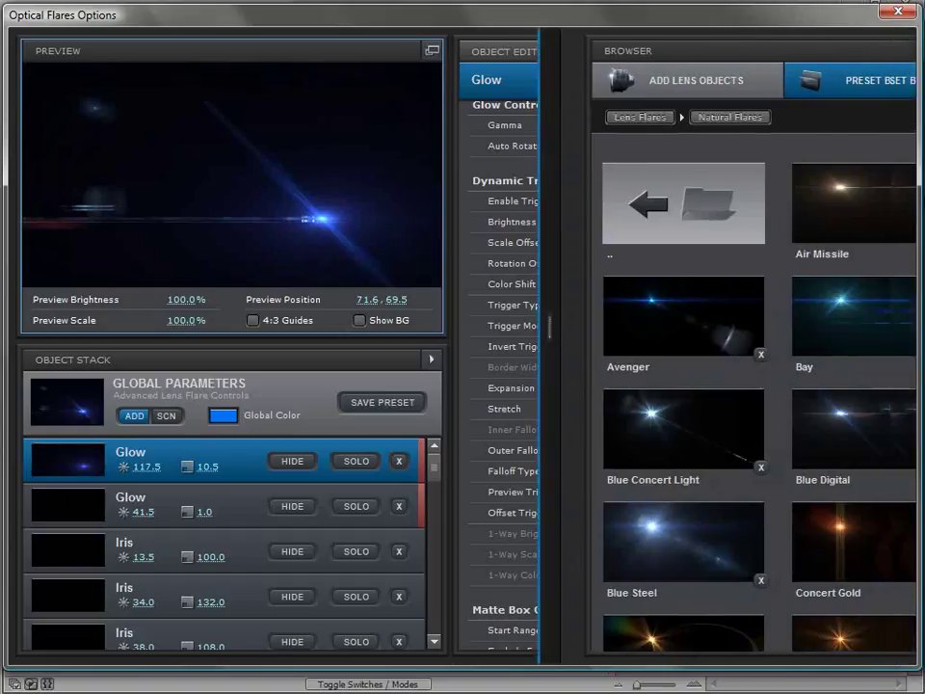
pyautogui.click(777, 206)
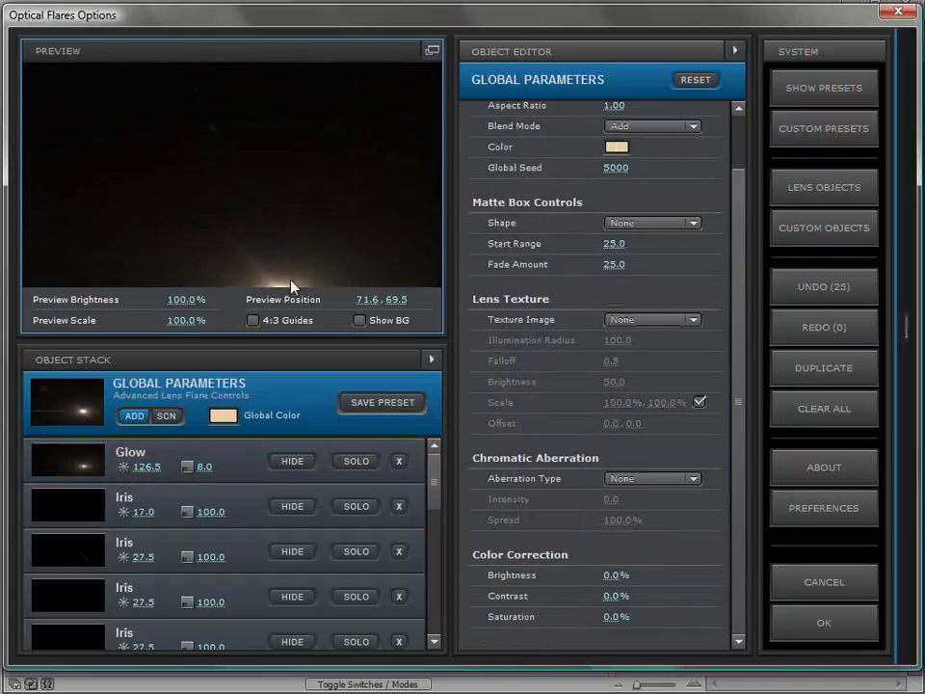
pyautogui.click(138, 124)
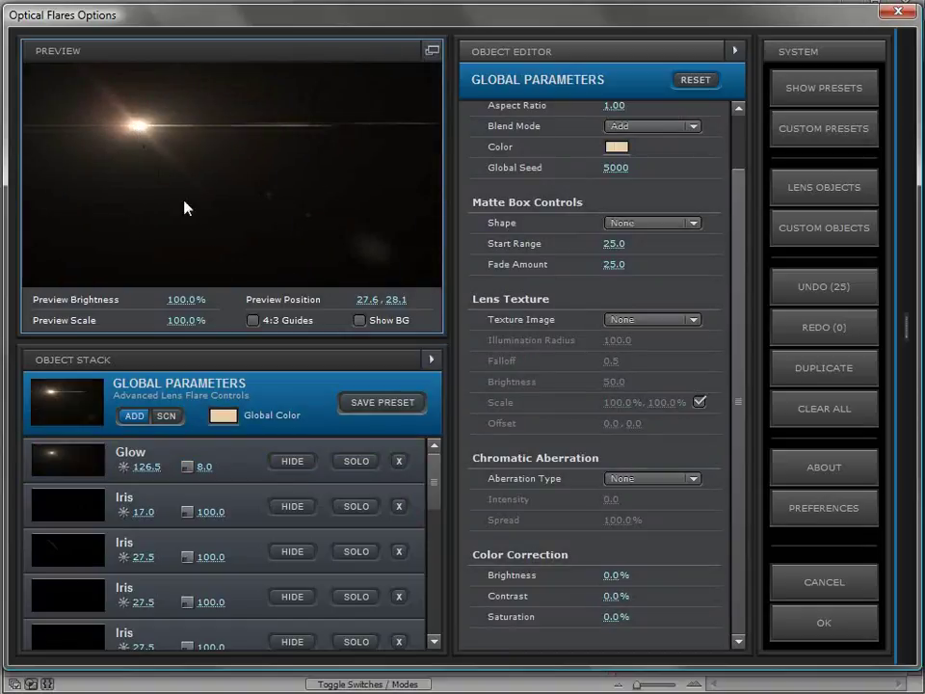
pyautogui.moveTo(208, 159); pyautogui.dragTo(436, 172)
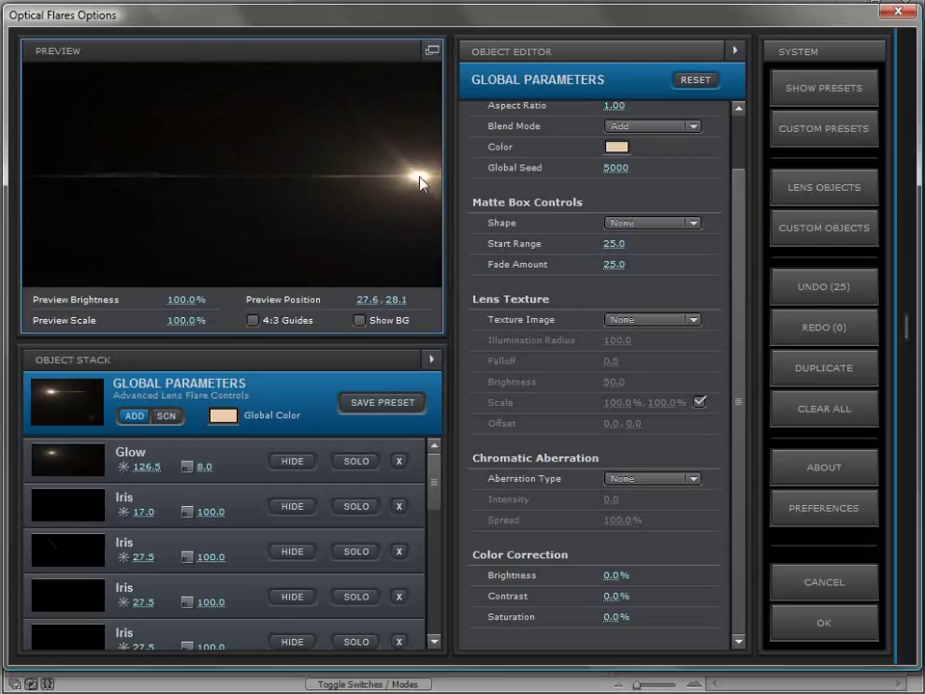
pyautogui.click(360, 159)
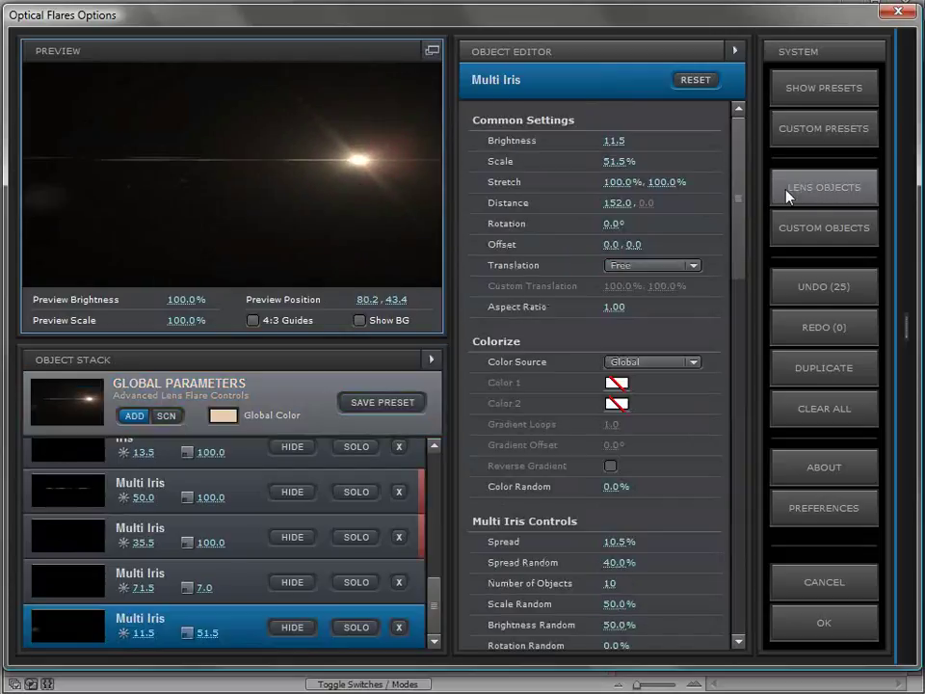
# Step: Add a basic Glow lens object and reduce its vertical stretch to 8%
pyautogui.click(817, 189)
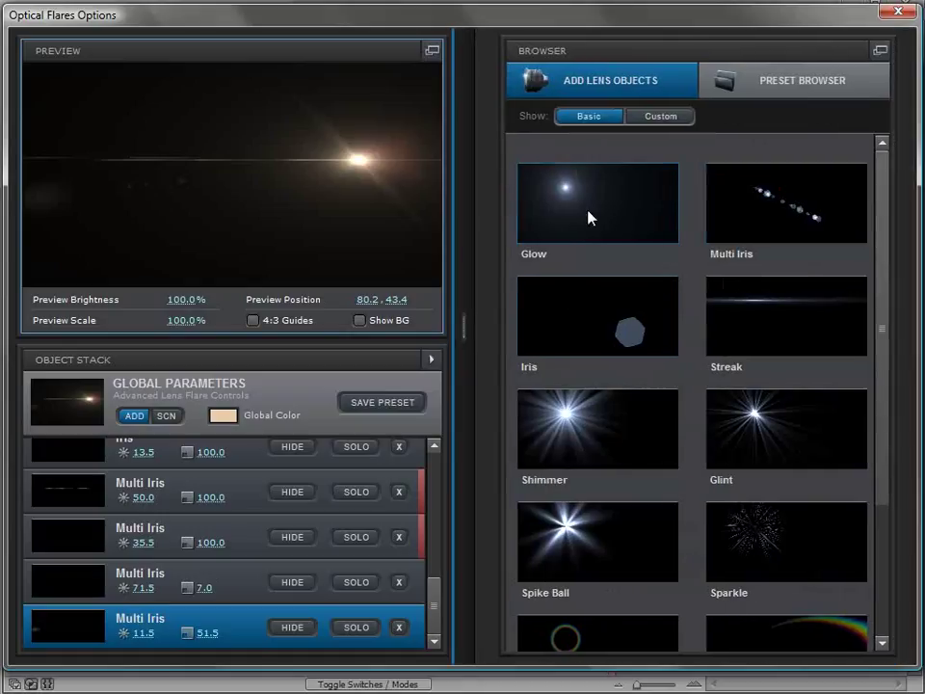
pyautogui.click(566, 204)
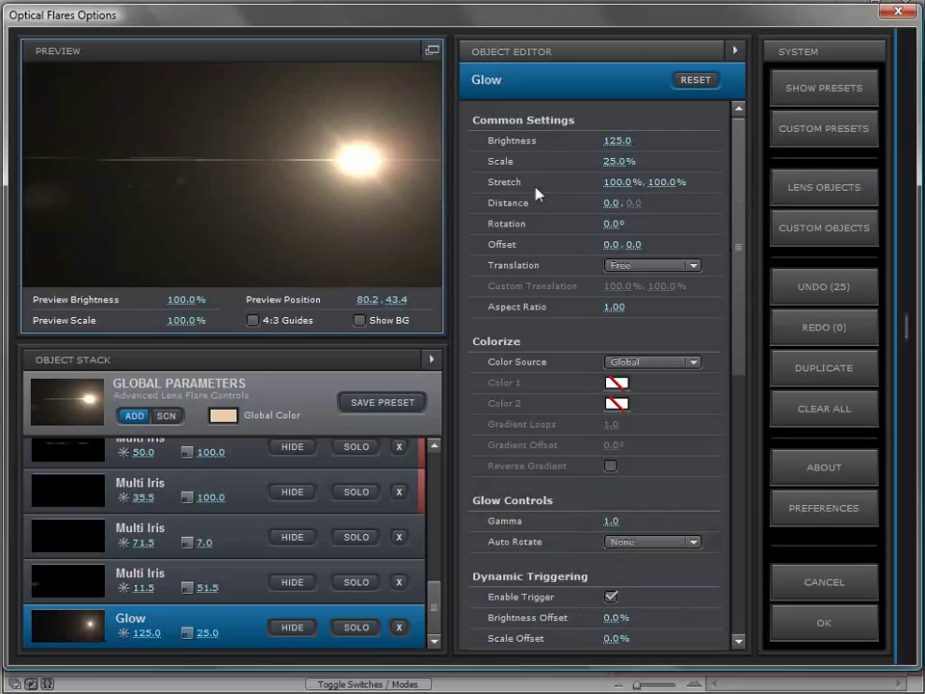
pyautogui.moveTo(662, 182)
pyautogui.mouseDown()
pyautogui.moveTo(492, 206)
pyautogui.moveTo(503, 202)
pyautogui.mouseUp()
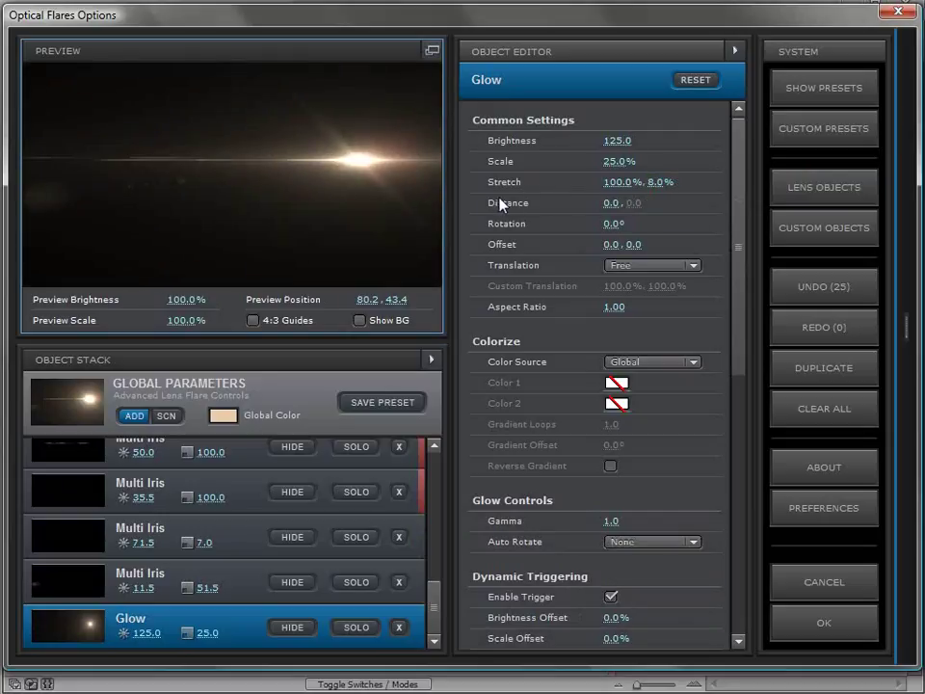
# Step: Isolate the new Glow to inspect it while moving the flare, and bring back the other flare objects
pyautogui.click(353, 627)
pyautogui.moveTo(336, 200); pyautogui.dragTo(347, 166)
pyautogui.click(339, 628)
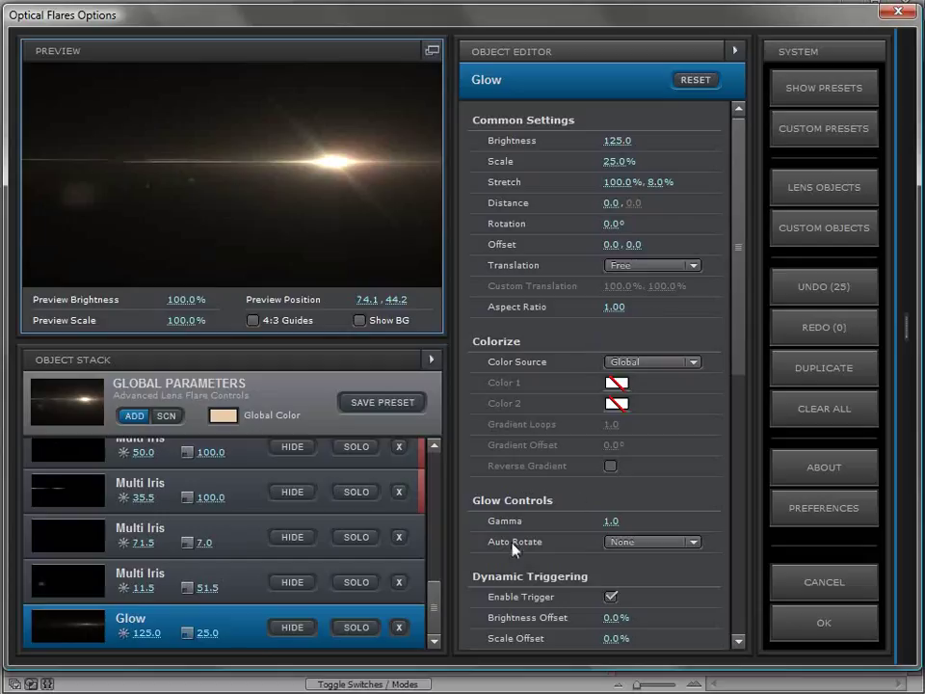
# Step: Set the new Glow's Auto Rotate to To Center with a 90° rotation, and test it near the preview's lower edge
pyautogui.click(625, 546)
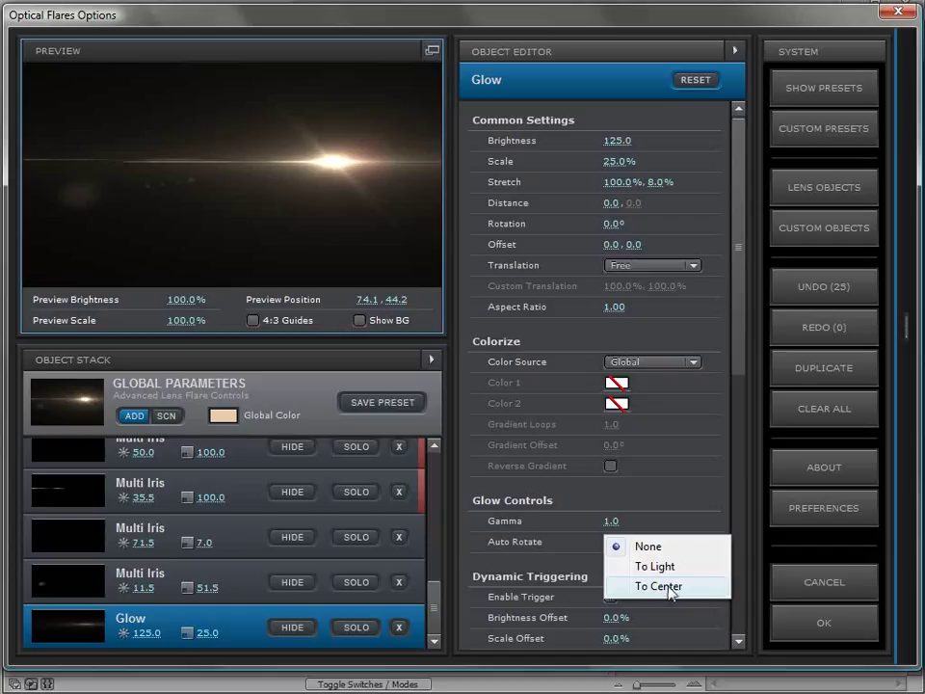
pyautogui.click(672, 587)
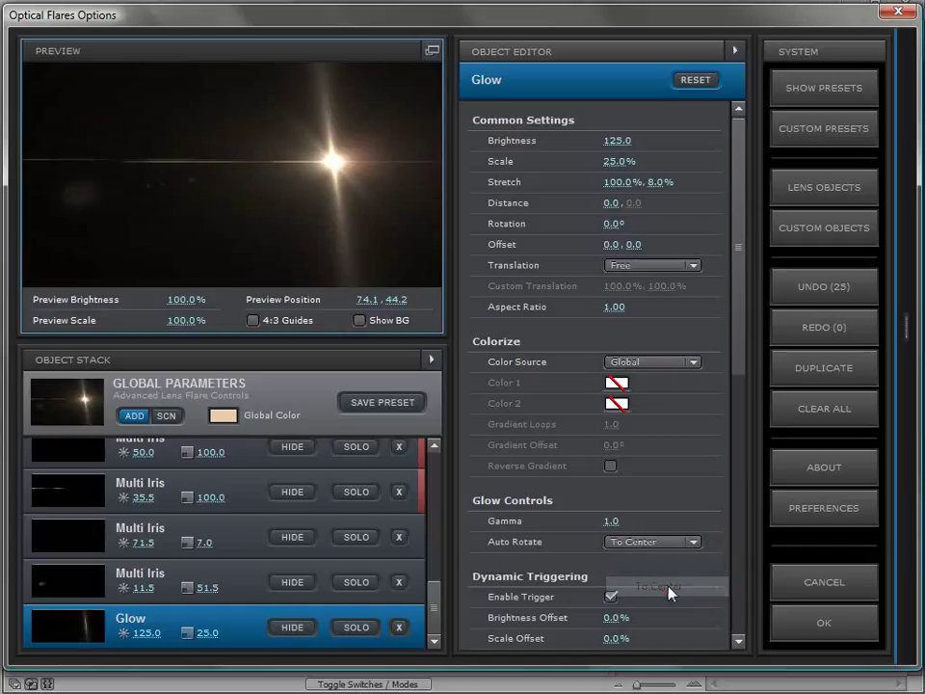
pyautogui.click(613, 224)
pyautogui.write('90')
pyautogui.press('Return')
pyautogui.moveTo(386, 193); pyautogui.dragTo(311, 261)
# Step: Set the new Glow's brightness to 0 and move the flare to about 57.3, 80.3 in the preview
pyautogui.moveTo(740, 234); pyautogui.dragTo(702, 431)
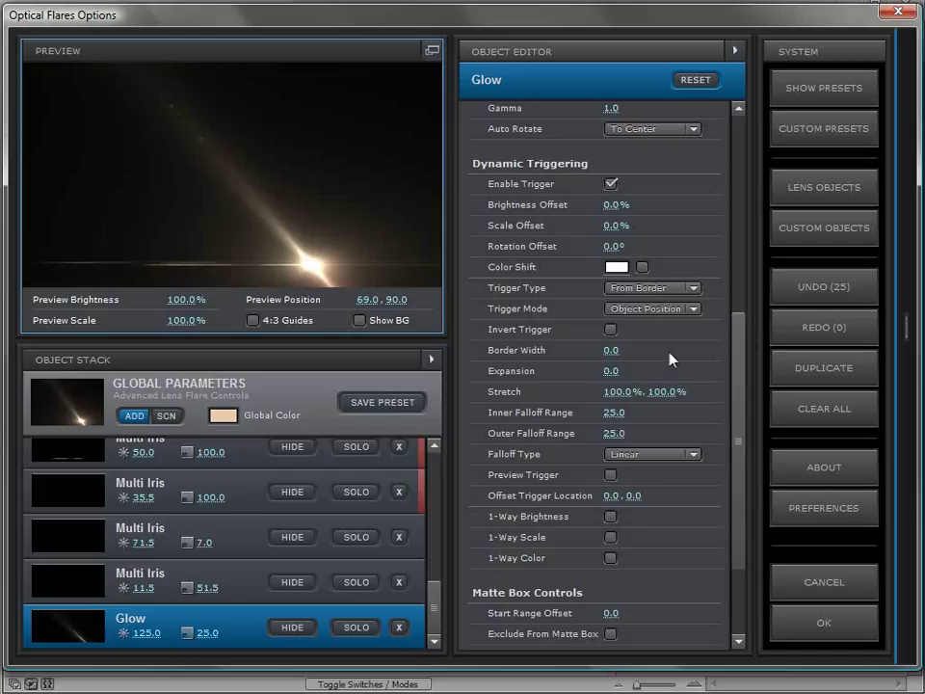
pyautogui.click(144, 634)
pyautogui.write('0')
pyautogui.press('Return')
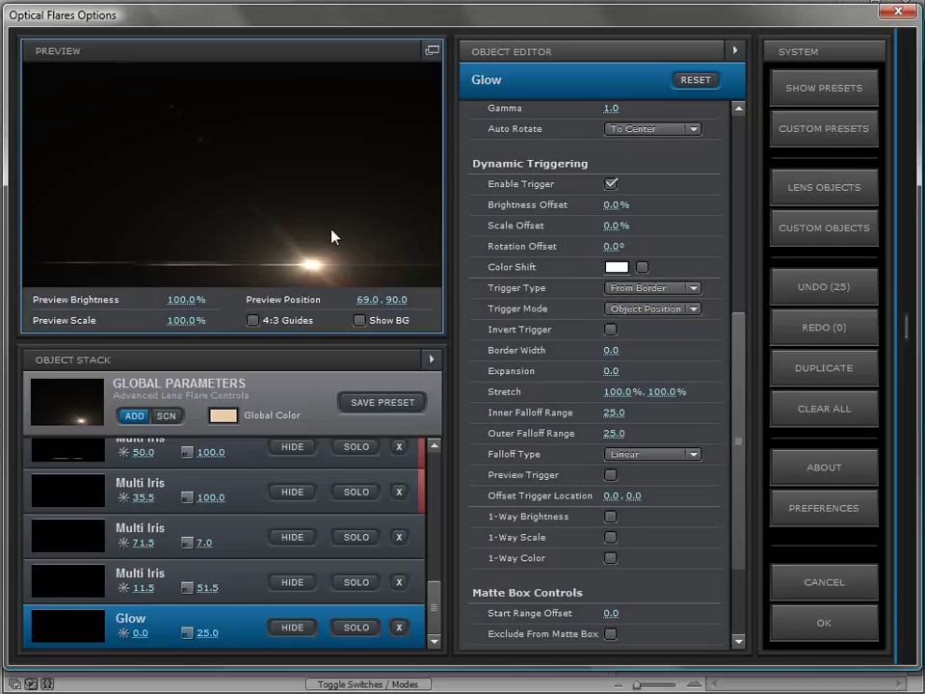
pyautogui.moveTo(321, 277); pyautogui.dragTo(262, 243)
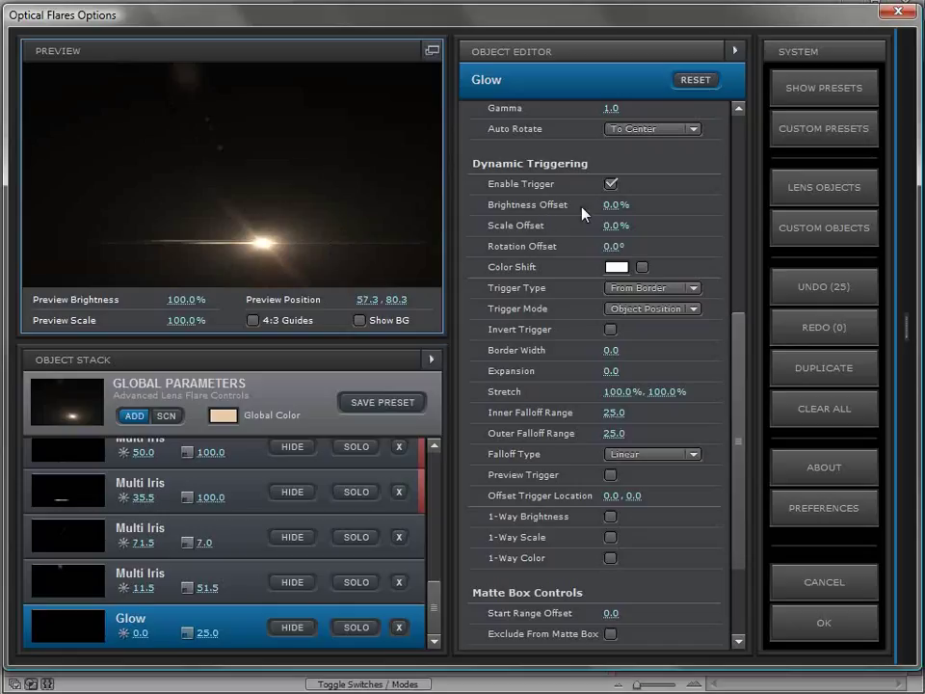
# Step: Set the Glow's trigger Brightness Offset to 200% and test it by moving the flare to the preview's bottom edge
pyautogui.write('200')
pyautogui.press('Return')
pyautogui.moveTo(330, 237)
pyautogui.mouseDown()
pyautogui.moveTo(254, 207)
pyautogui.moveTo(237, 252)
pyautogui.moveTo(240, 292)
pyautogui.moveTo(243, 238)
pyautogui.moveTo(236, 274)
pyautogui.mouseUp()
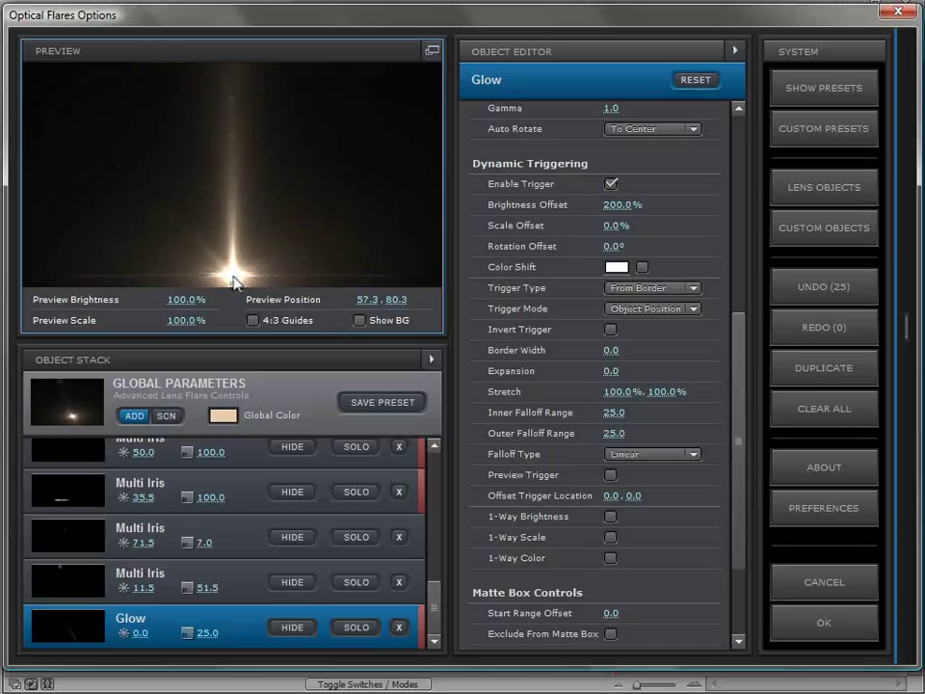
# Step: With the trigger area previewed, set the inner and outer falloff ranges to 13.5 and the falloff type to Exponential
pyautogui.click(609, 476)
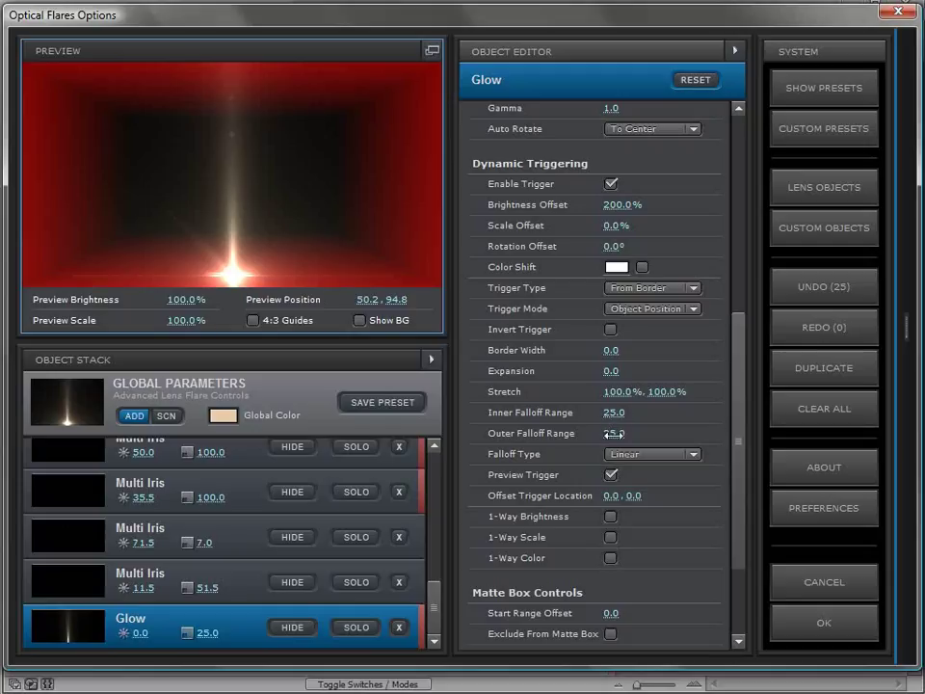
pyautogui.moveTo(613, 413); pyautogui.dragTo(603, 443)
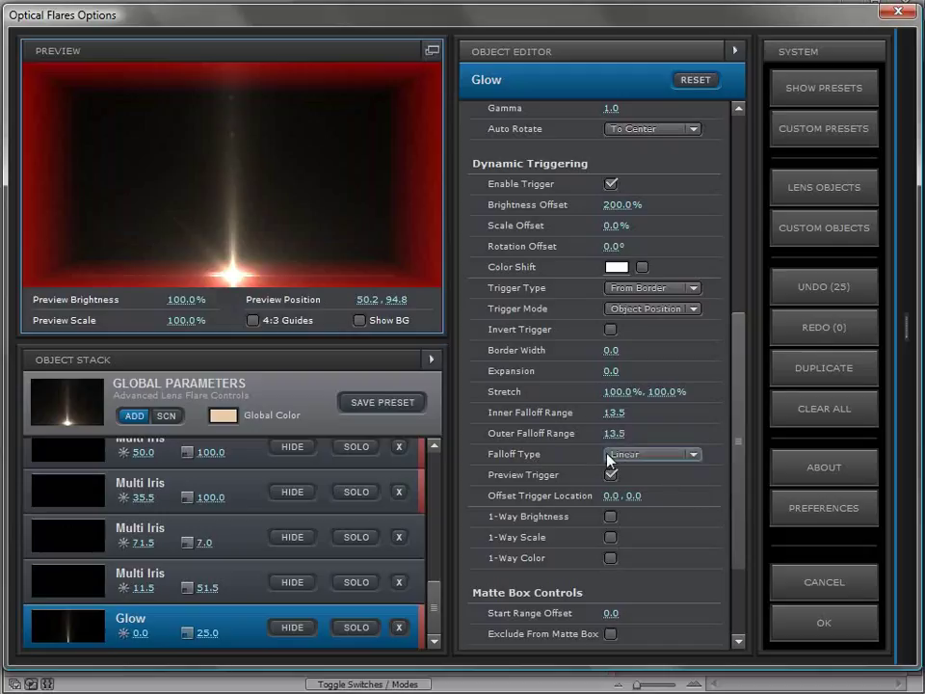
pyautogui.click(641, 455)
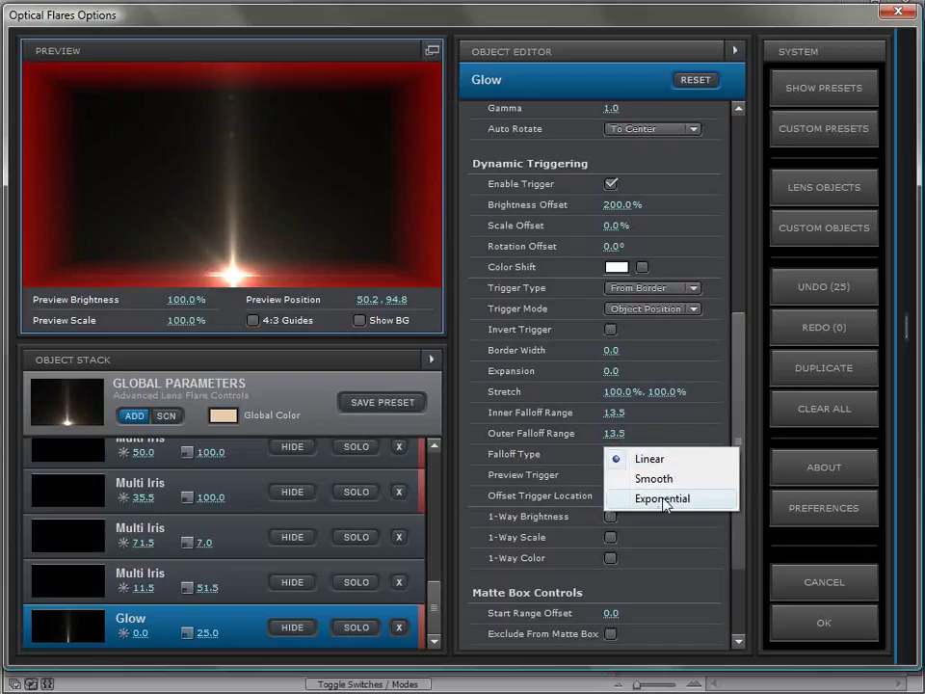
pyautogui.click(661, 500)
pyautogui.moveTo(294, 236); pyautogui.dragTo(250, 286)
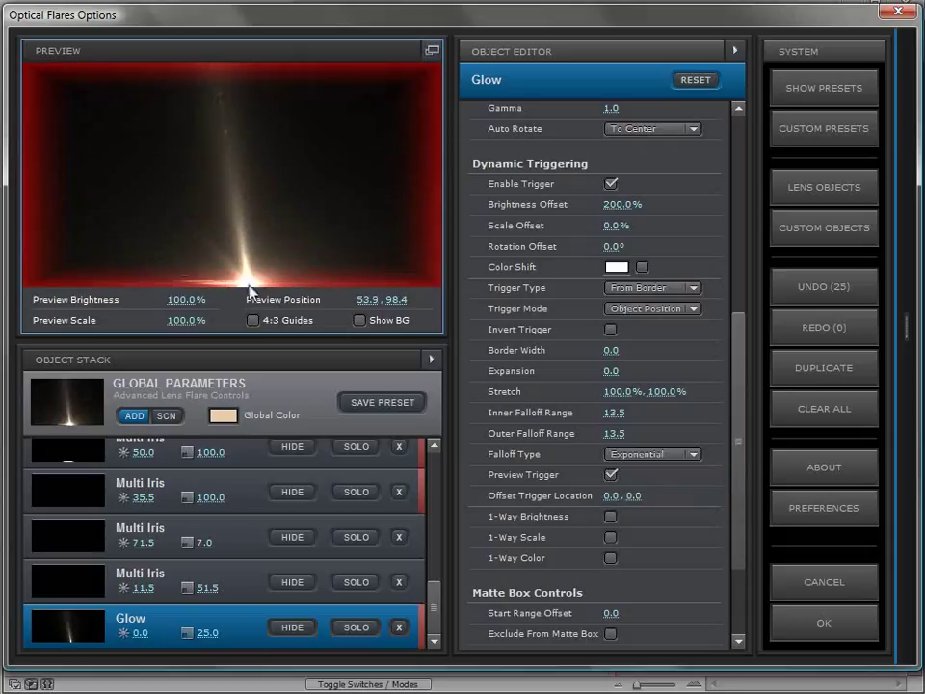
# Step: Compare the preview with and without the trigger area, including with the Multi Iris selected, and leave the Glow's trigger preview off
pyautogui.click(611, 476)
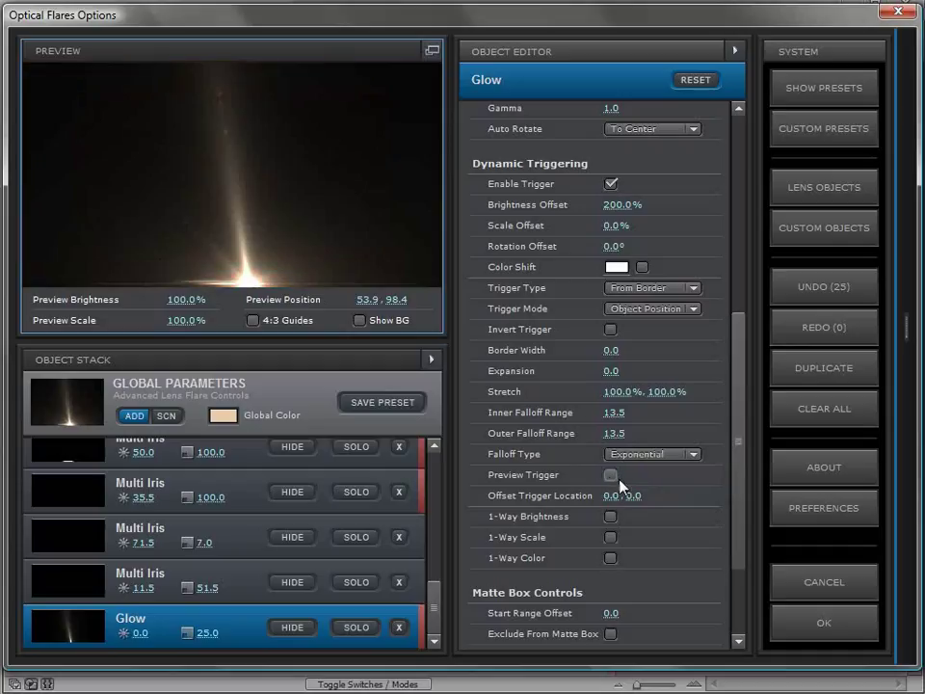
pyautogui.click(611, 475)
pyautogui.click(246, 588)
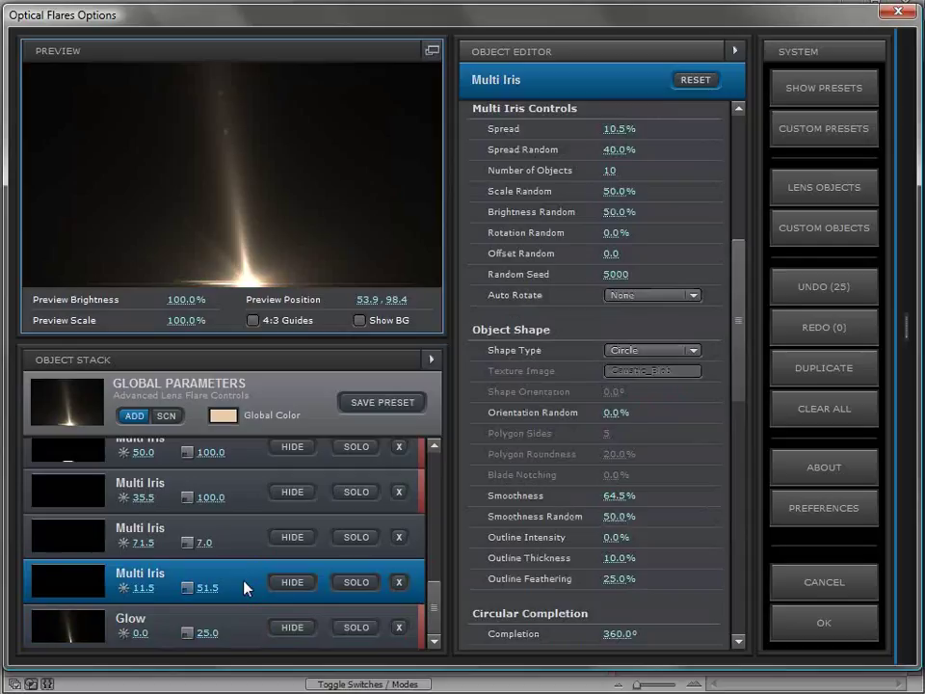
pyautogui.click(242, 632)
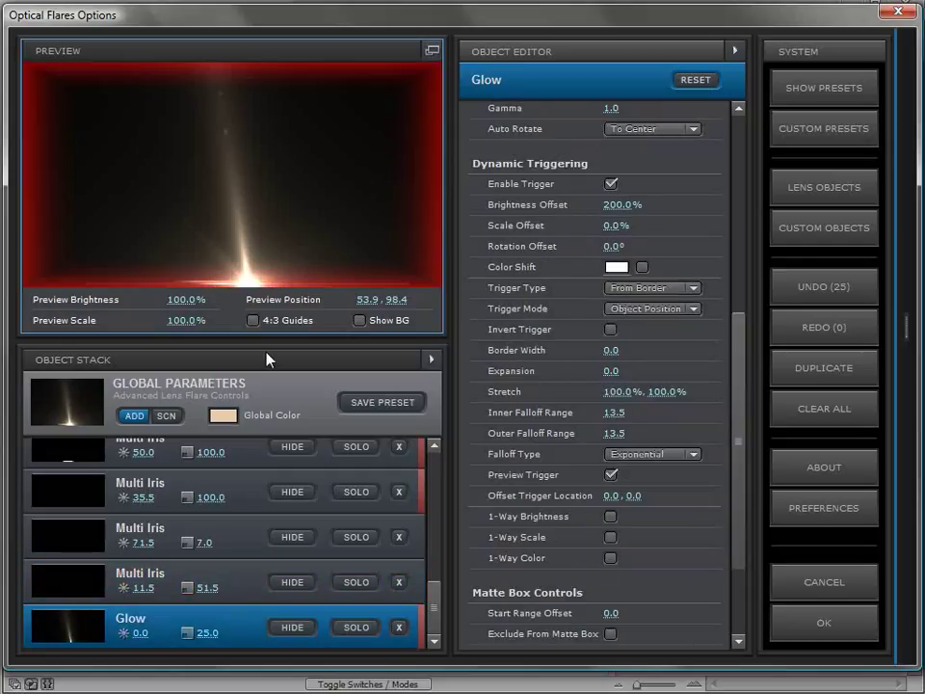
pyautogui.click(611, 475)
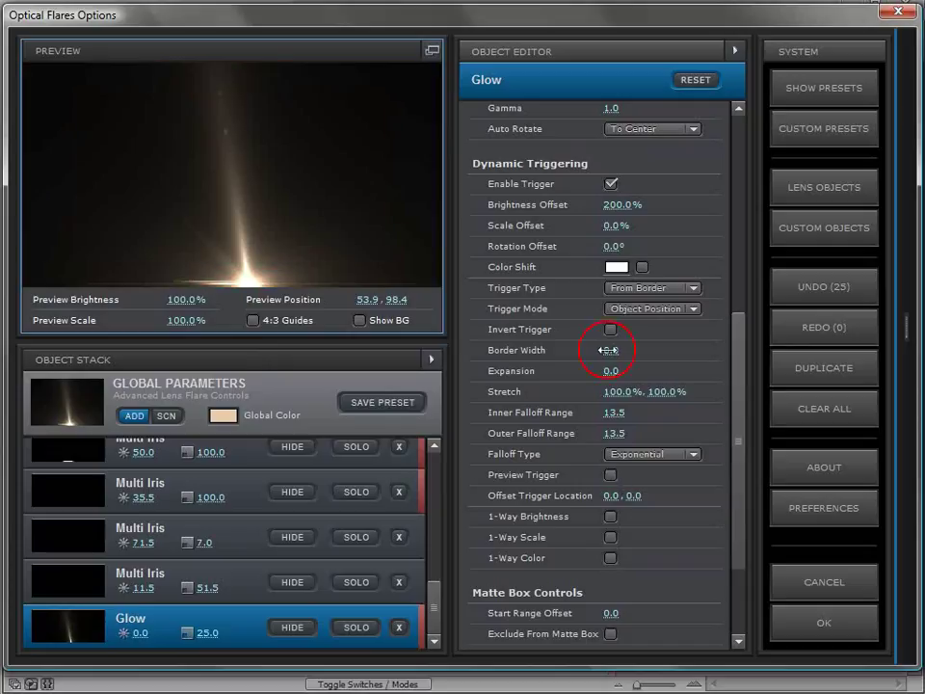
# Step: Set the Glow's trigger Color Shift to the orange-red C5330B
pyautogui.click(618, 276)
pyautogui.moveTo(705, 295); pyautogui.dragTo(701, 389)
pyautogui.click(595, 200)
pyautogui.click(632, 215)
pyautogui.click(665, 211)
pyautogui.click(751, 377)
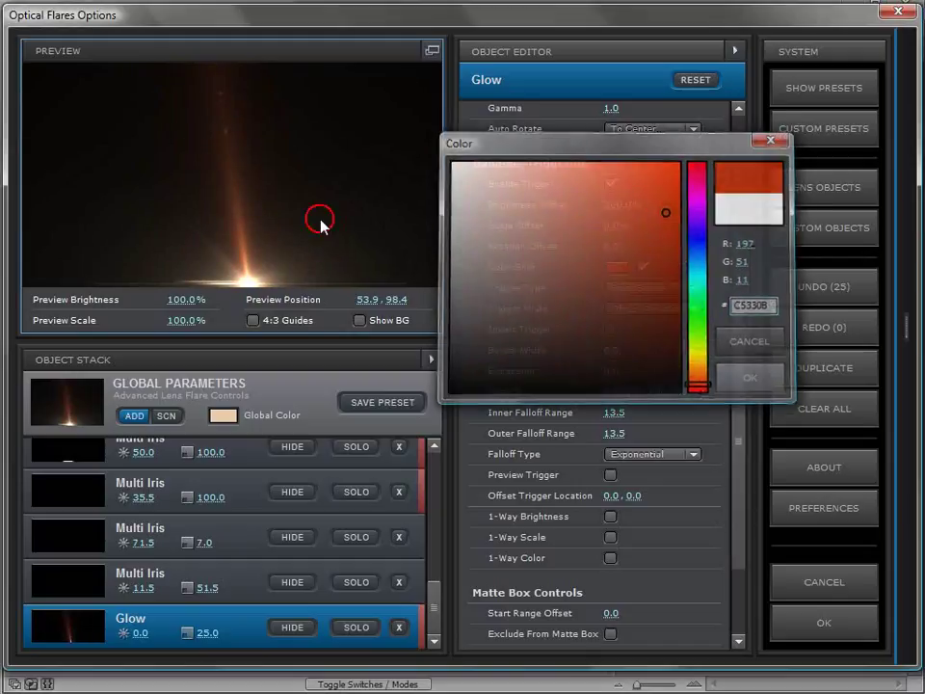
# Step: Test the Glow's trigger color shift by moving the flare slightly along the bottom edge of the preview
pyautogui.moveTo(248, 280)
pyautogui.mouseDown()
pyautogui.moveTo(260, 231)
pyautogui.moveTo(236, 321)
pyautogui.moveTo(242, 289)
pyautogui.moveTo(367, 199)
pyautogui.moveTo(453, 193)
pyautogui.moveTo(414, 192)
pyautogui.moveTo(257, 288)
pyautogui.mouseUp()
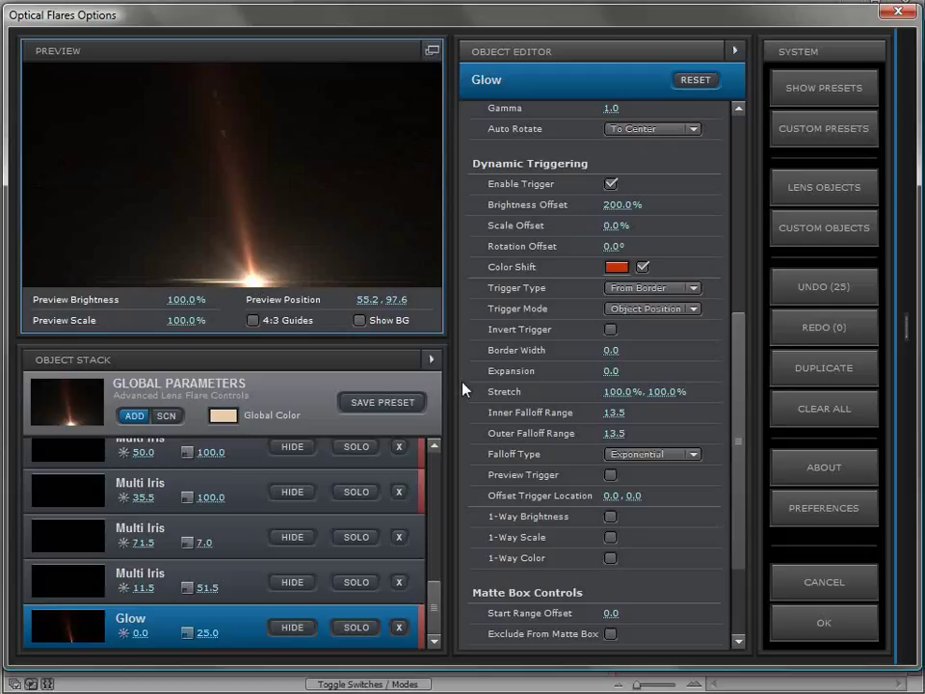
pyautogui.moveTo(622, 231)
pyautogui.mouseDown()
pyautogui.moveTo(605, 228)
pyautogui.moveTo(613, 247)
pyautogui.mouseUp()
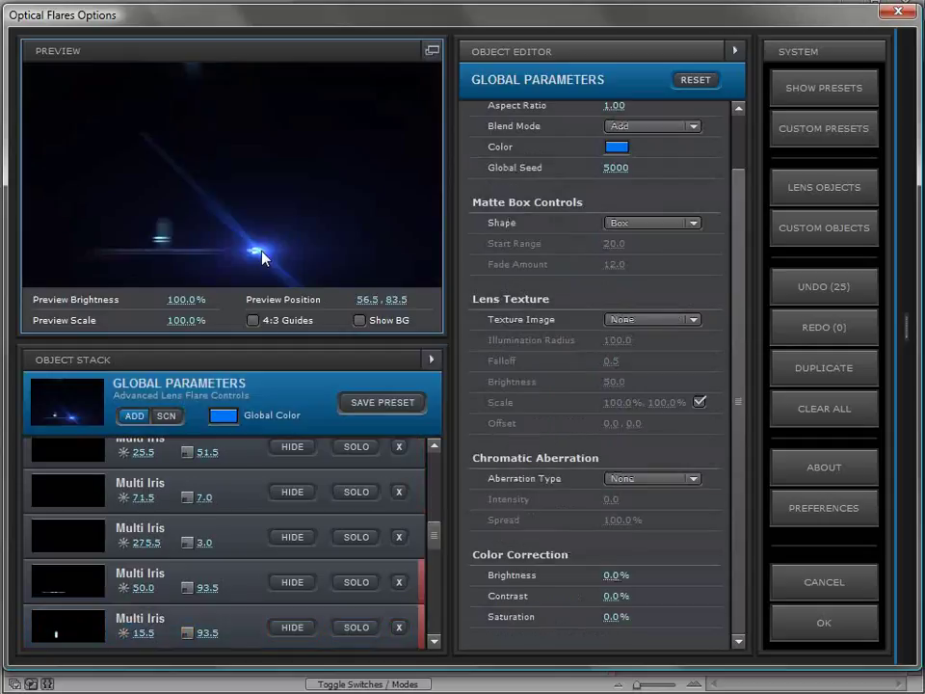
# Step: Show the background image in the preview and place the blue flare on the flying car
pyautogui.click(360, 320)
pyautogui.moveTo(222, 172); pyautogui.dragTo(180, 161)
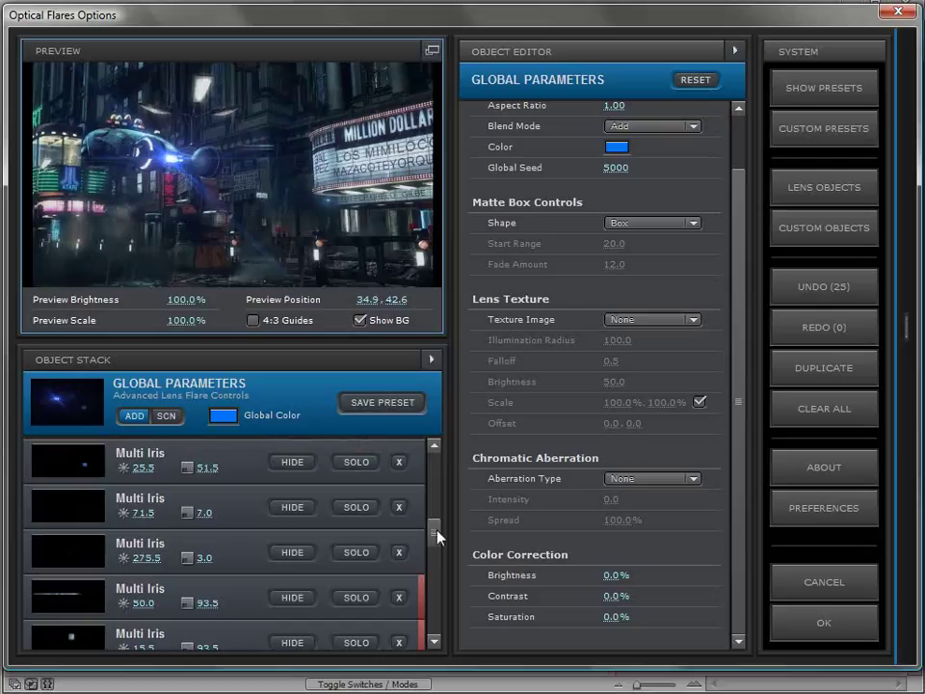
# Step: Unhide the two Iris objects at the end of the stack and test them by moving the flare to the frame's bottom edge
pyautogui.moveTo(437, 537); pyautogui.dragTo(435, 622)
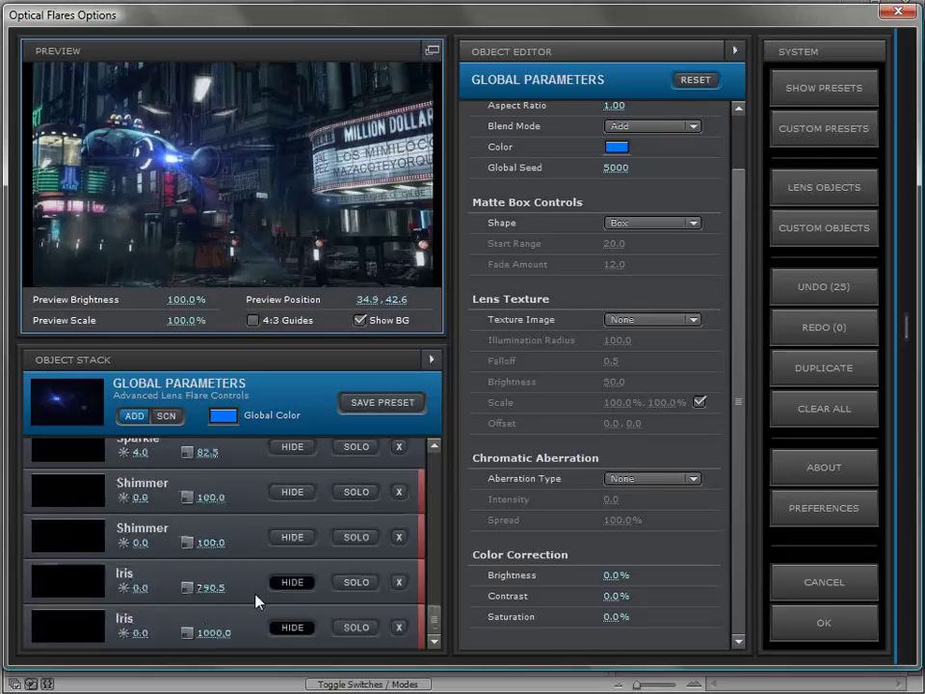
pyautogui.click(291, 584)
pyautogui.click(294, 630)
pyautogui.moveTo(208, 169); pyautogui.dragTo(378, 295)
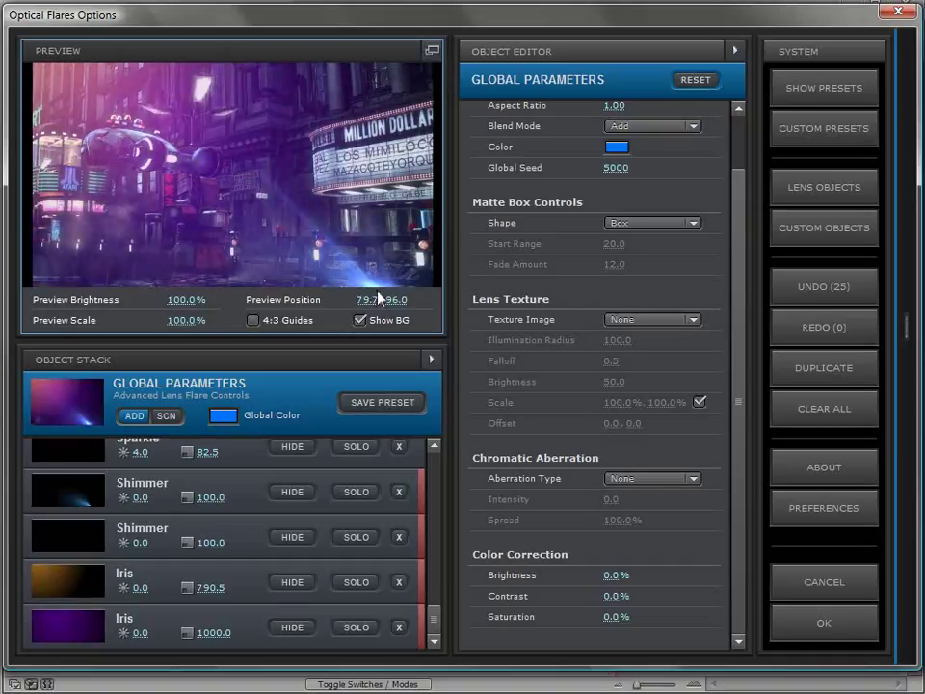
pyautogui.moveTo(386, 212); pyautogui.dragTo(299, 299)
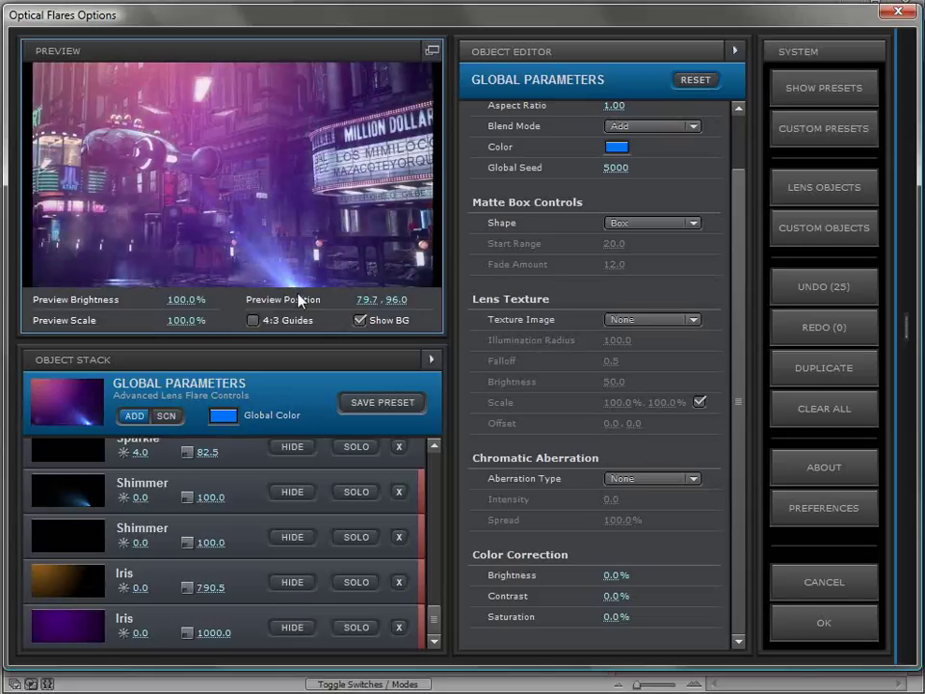
# Step: Solo the two Iris objects, move the flare to the frame's bottom edge to view them alone, and turn both solos off
pyautogui.click(353, 584)
pyautogui.click(355, 627)
pyautogui.click(279, 178)
pyautogui.moveTo(279, 177); pyautogui.dragTo(344, 291)
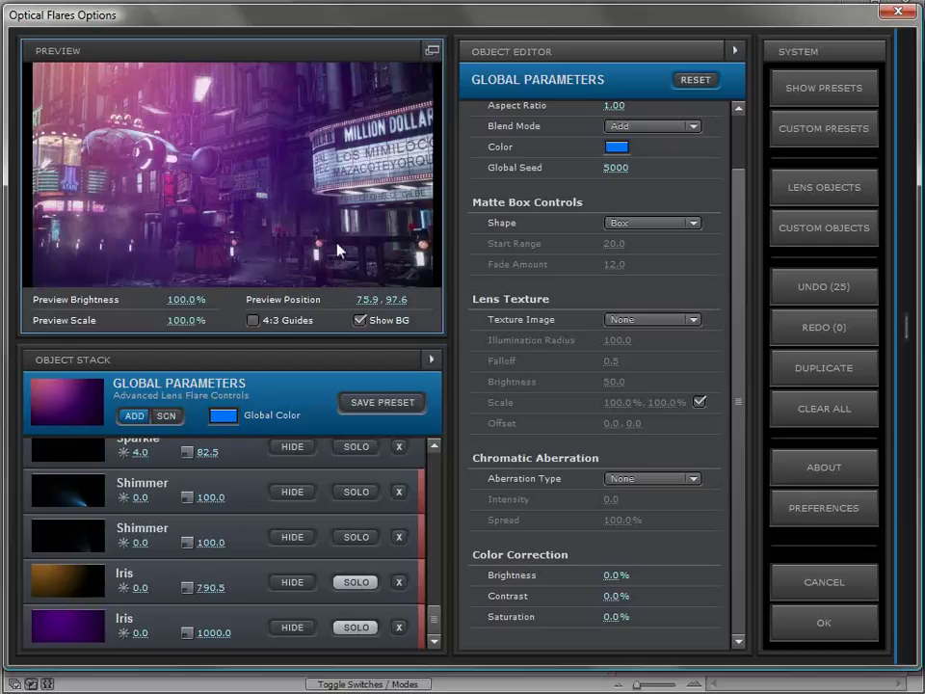
pyautogui.click(357, 582)
pyautogui.click(357, 627)
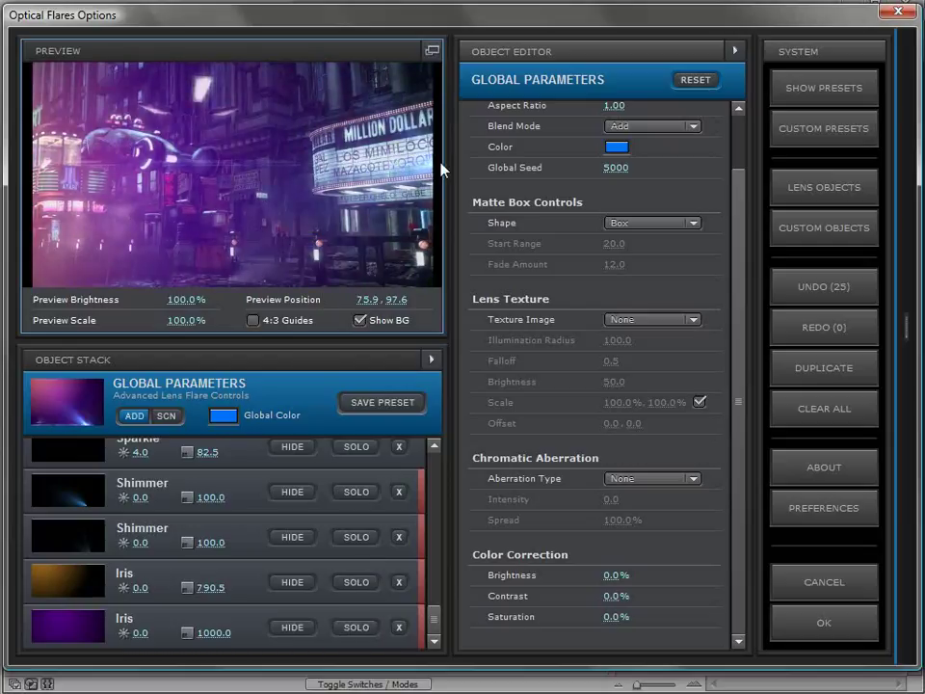
# Step: Compare the complete flare at the frame's top edge, at its center and at its bottom edge
pyautogui.click(166, 66)
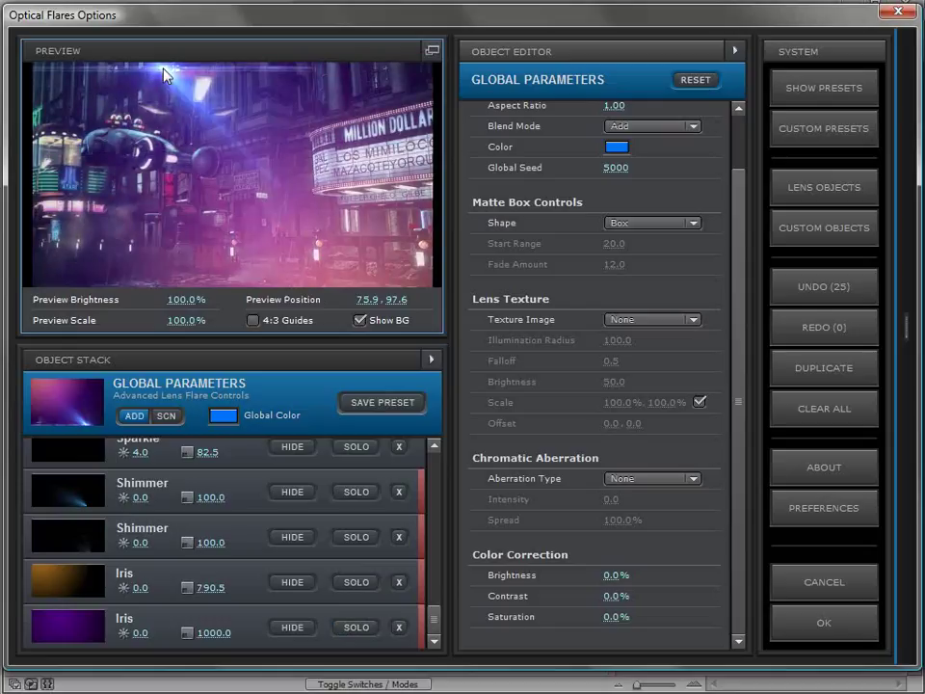
pyautogui.click(232, 184)
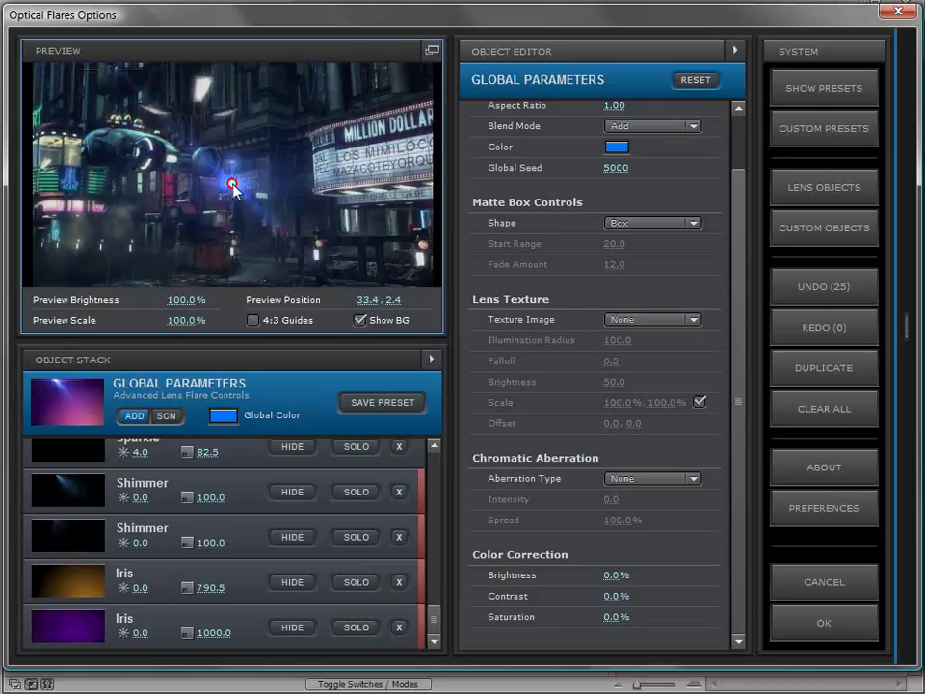
pyautogui.moveTo(233, 184); pyautogui.dragTo(307, 281)
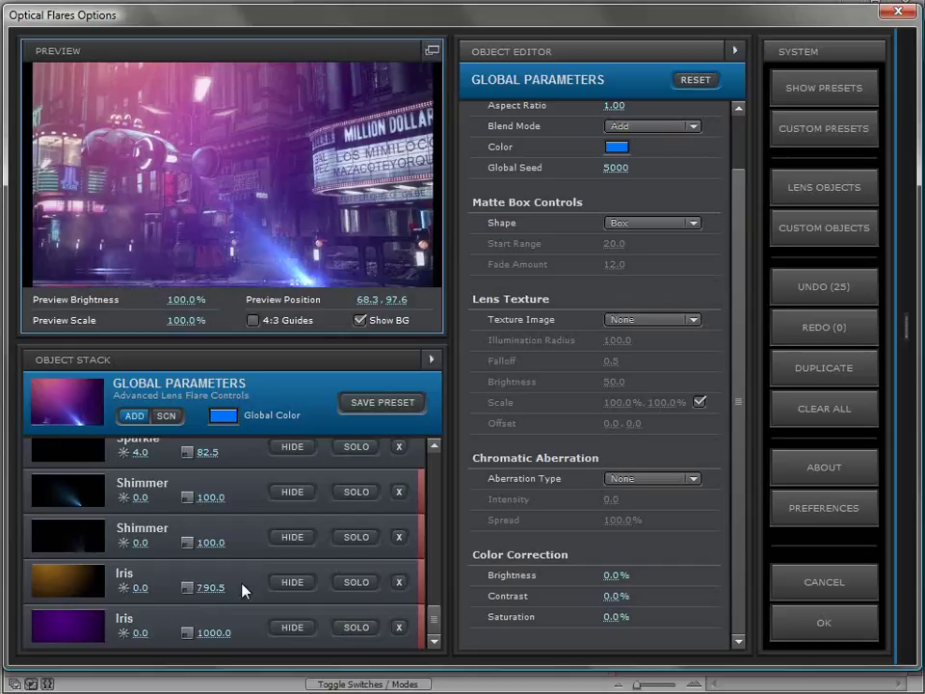
# Step: Select the Iris with scale 1000 to show its trigger settings, and hide the preview's background image
pyautogui.click(228, 619)
pyautogui.click(362, 322)
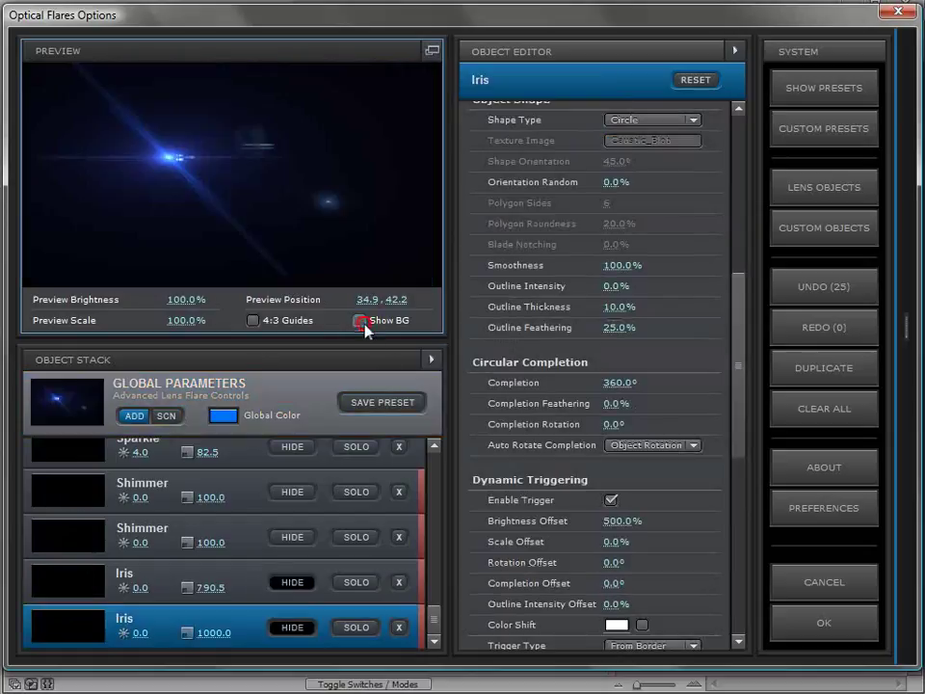
# Step: Add a Multi Iris object to the flare and set its scale to 114
pyautogui.click(812, 197)
pyautogui.click(768, 203)
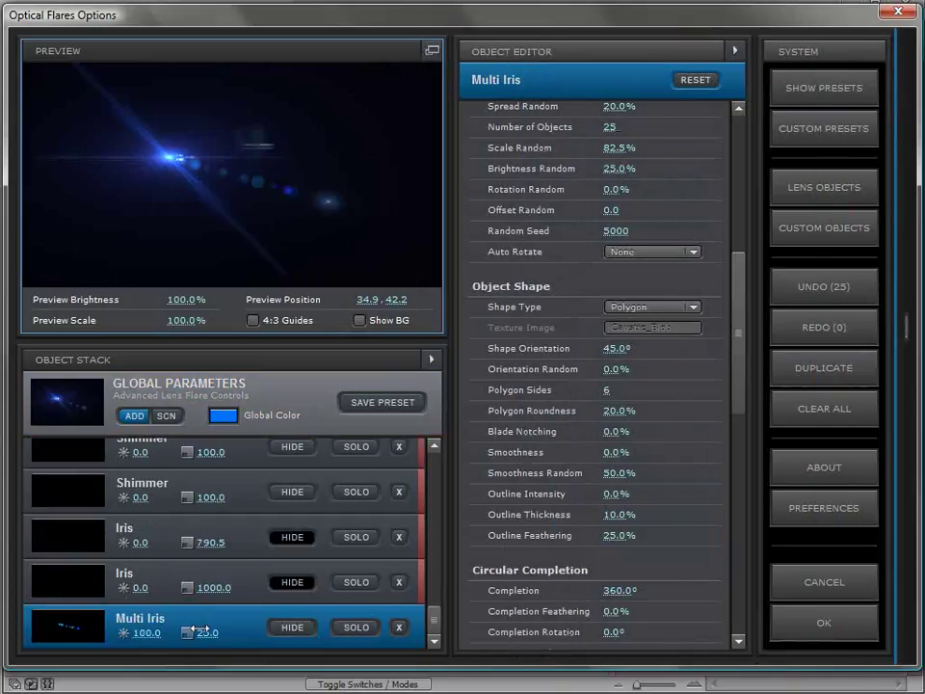
pyautogui.moveTo(207, 632); pyautogui.dragTo(171, 116)
# Step: Set the new Multi Iris's Spread to 29.5% and check it with the flare moved to about 17, 41
pyautogui.moveTo(737, 376); pyautogui.dragTo(738, 327)
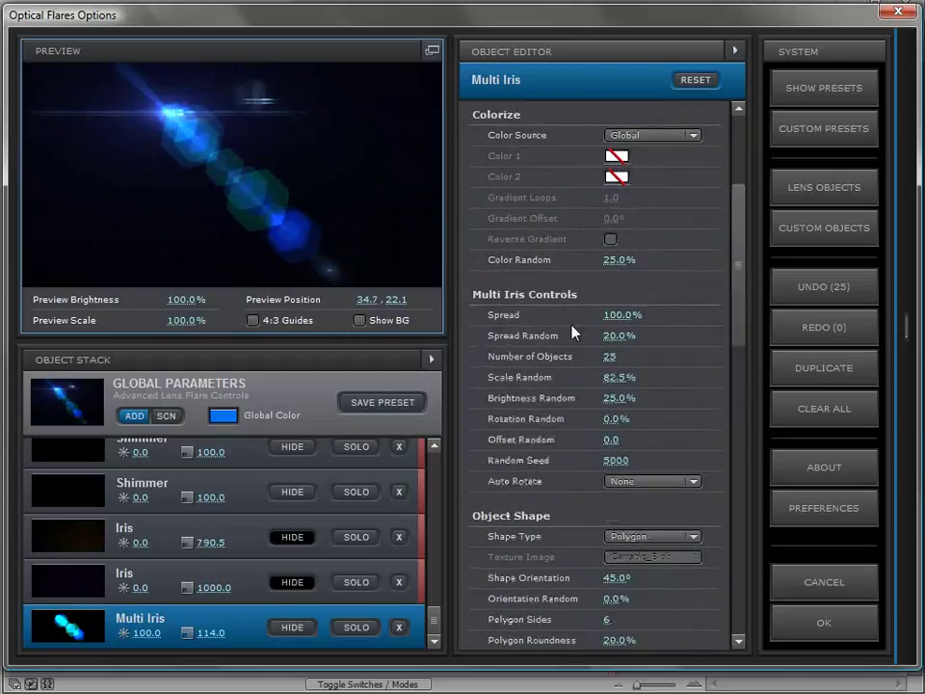
pyautogui.click(622, 314)
pyautogui.write('24')
pyautogui.press('Return')
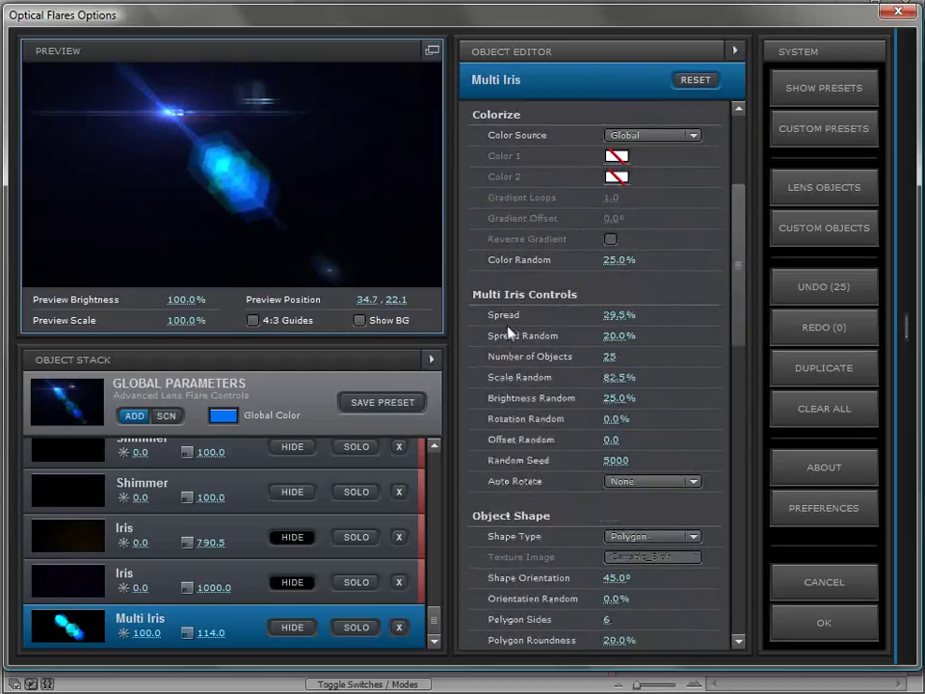
pyautogui.moveTo(87, 123); pyautogui.dragTo(95, 157)
# Step: Change the Multi Iris's shape type to Circle and its scale to 243.5, checking it with the flare at about 87, 26
pyautogui.moveTo(740, 314); pyautogui.dragTo(740, 372)
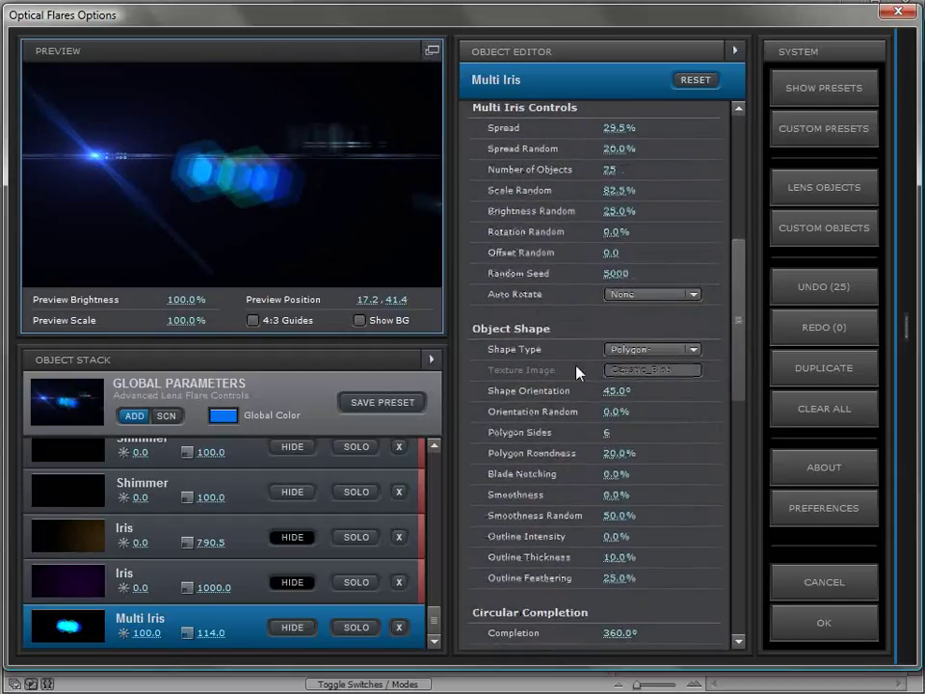
pyautogui.click(661, 353)
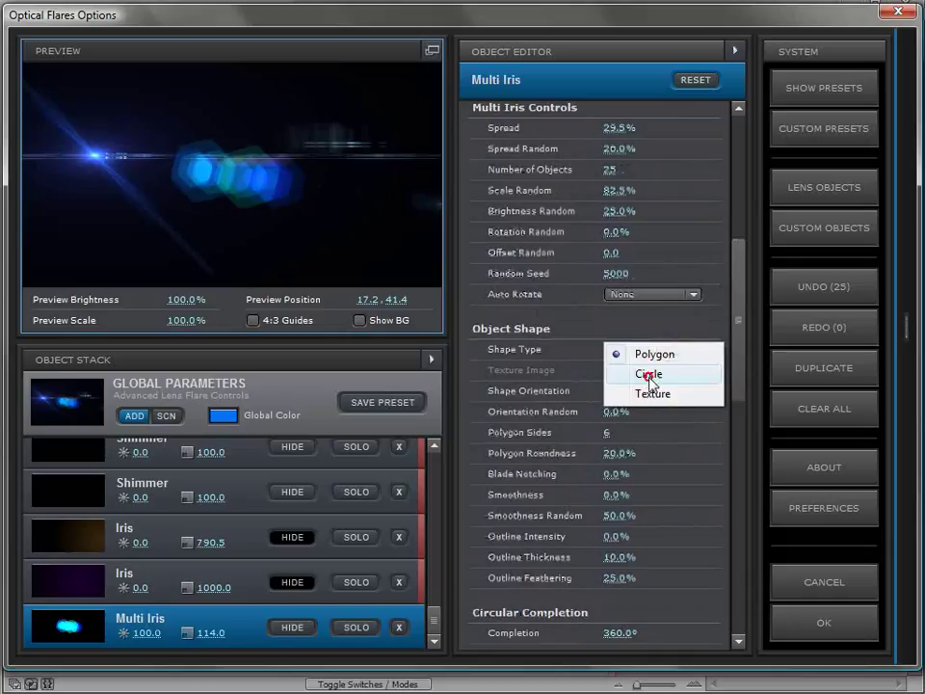
pyautogui.click(651, 380)
pyautogui.moveTo(206, 635); pyautogui.dragTo(411, 606)
pyautogui.moveTo(116, 173); pyautogui.dragTo(388, 111)
# Step: Enable the Multi Iris's dynamic trigger with trigger type From Center and trigger mode Light Position
pyautogui.moveTo(737, 256); pyautogui.dragTo(728, 466)
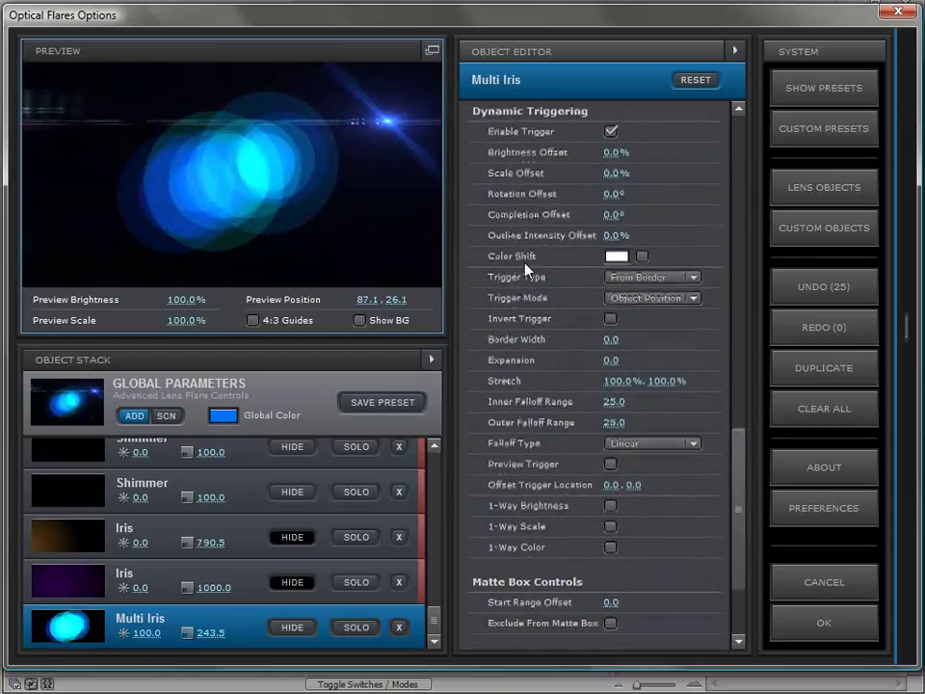
pyautogui.click(646, 278)
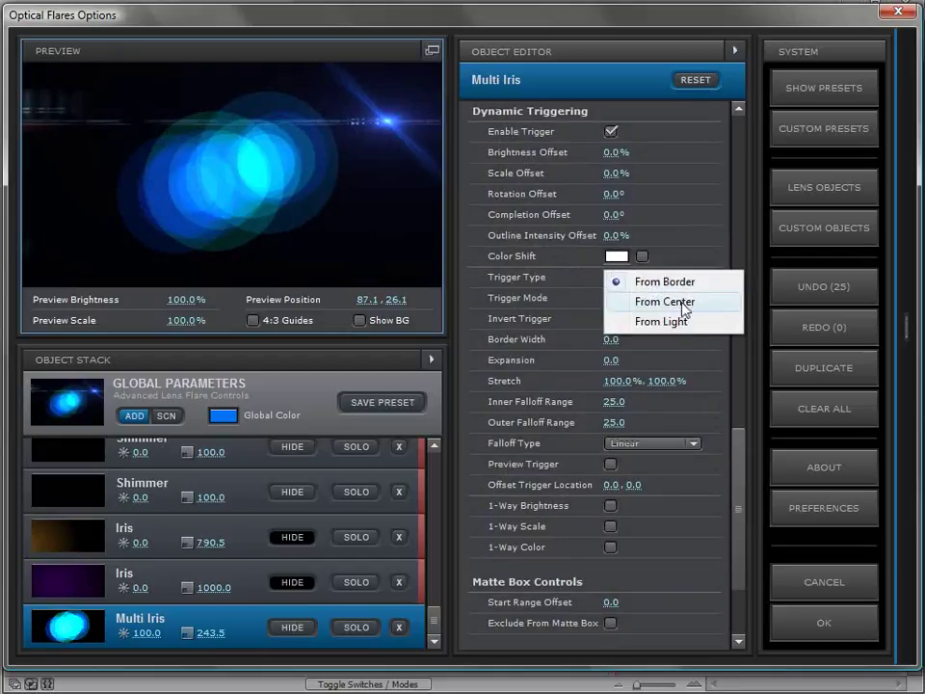
pyautogui.click(687, 303)
pyautogui.click(681, 303)
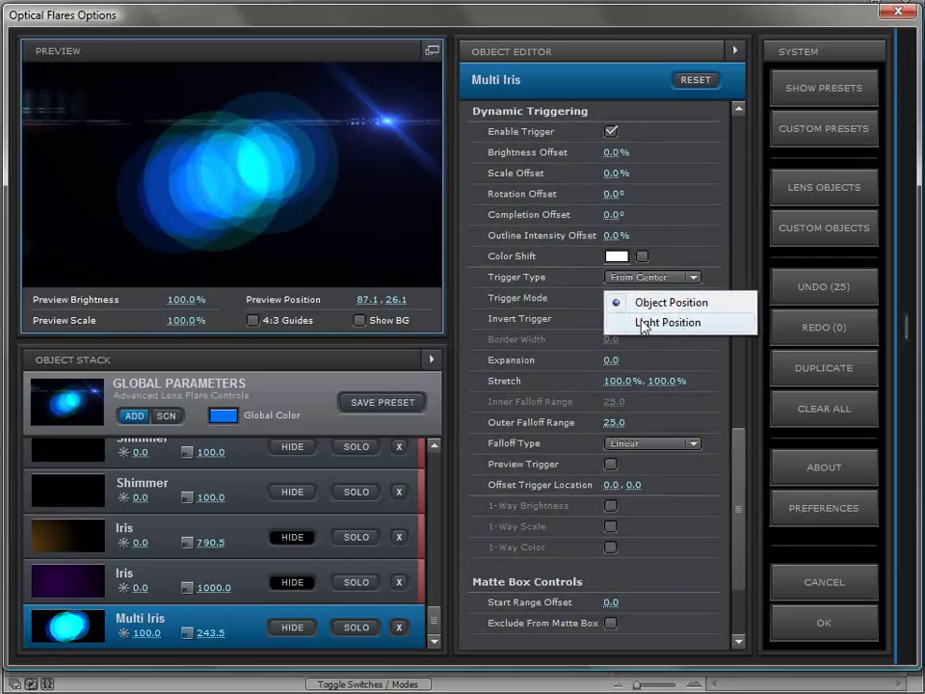
pyautogui.click(667, 329)
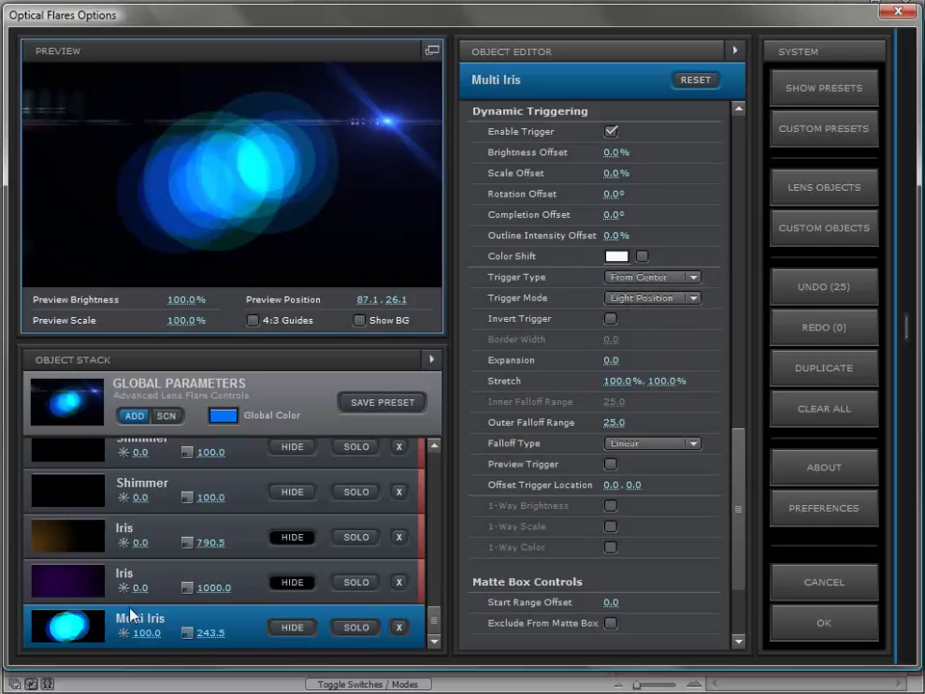
# Step: Set the Multi Iris's brightness to 0 and, with the flare near the center, its trigger Brightness Offset to 20.5% and Scale Offset to 39%
pyautogui.click(148, 633)
pyautogui.write('0')
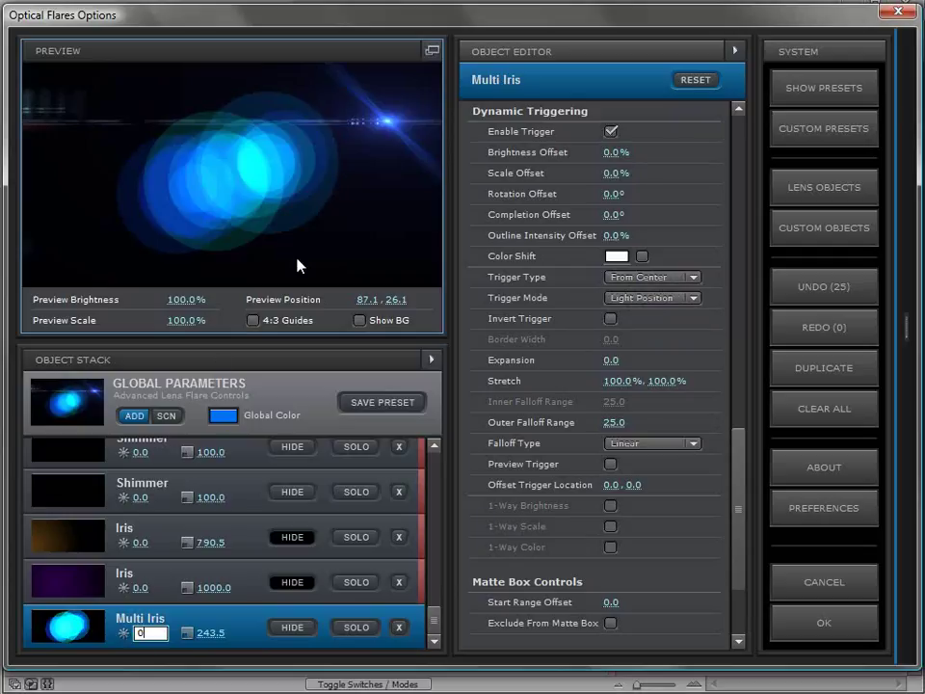
pyautogui.press('Return')
pyautogui.moveTo(300, 264); pyautogui.dragTo(235, 176)
pyautogui.moveTo(613, 152); pyautogui.dragTo(677, 177)
pyautogui.moveTo(237, 175)
pyautogui.mouseDown()
pyautogui.moveTo(327, 145)
pyautogui.moveTo(229, 182)
pyautogui.moveTo(145, 189)
pyautogui.moveTo(223, 184)
pyautogui.mouseUp()
# Step: Set the Multi Iris trigger's falloff type to Exponential and, using the trigger preview, its expansion to 7 and outer falloff range to 54.5
pyautogui.click(653, 445)
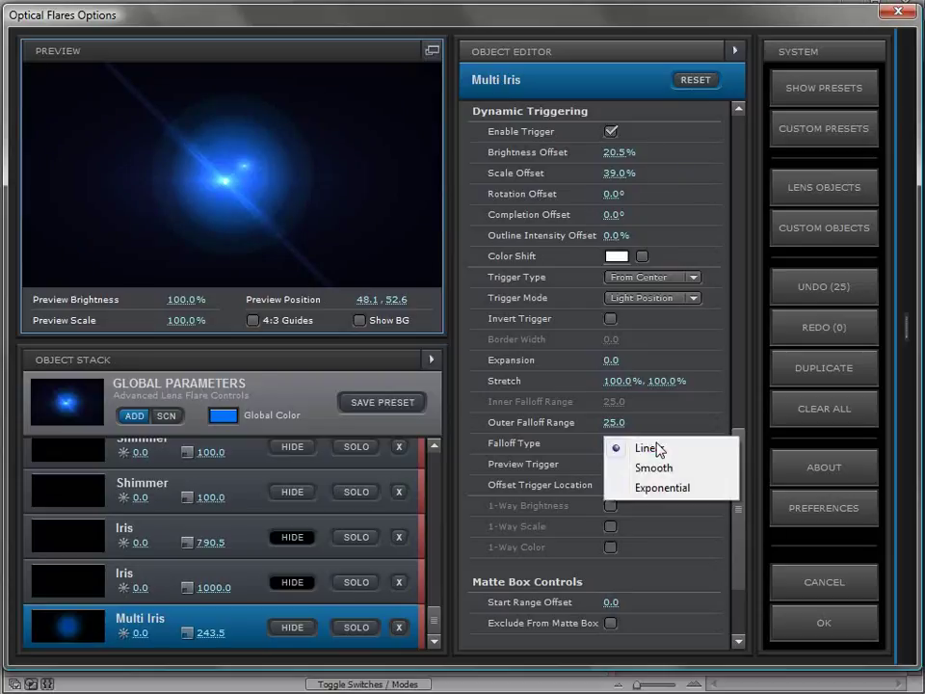
pyautogui.click(656, 489)
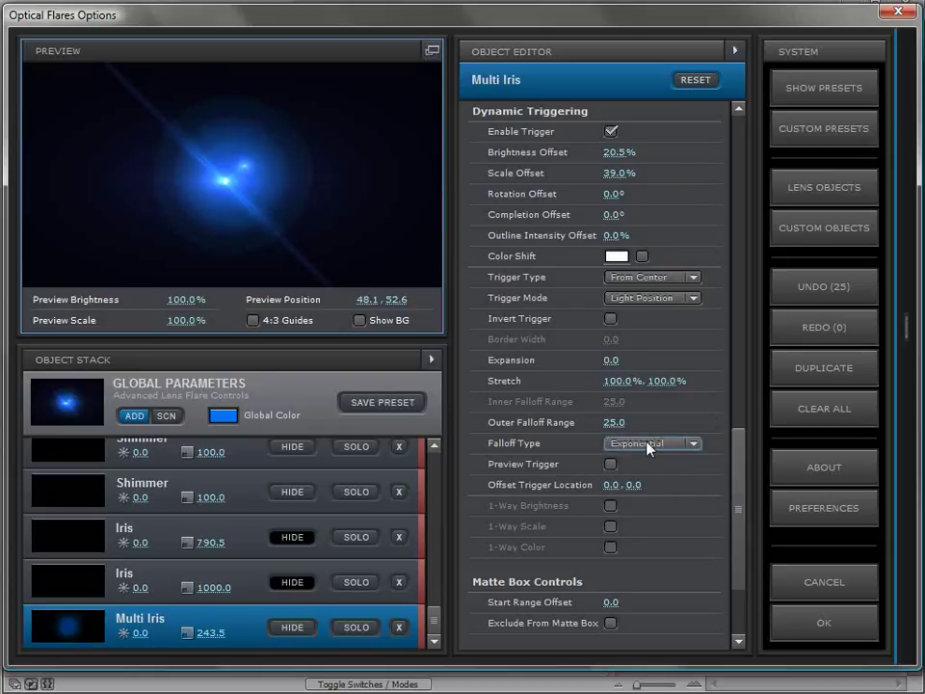
pyautogui.click(611, 464)
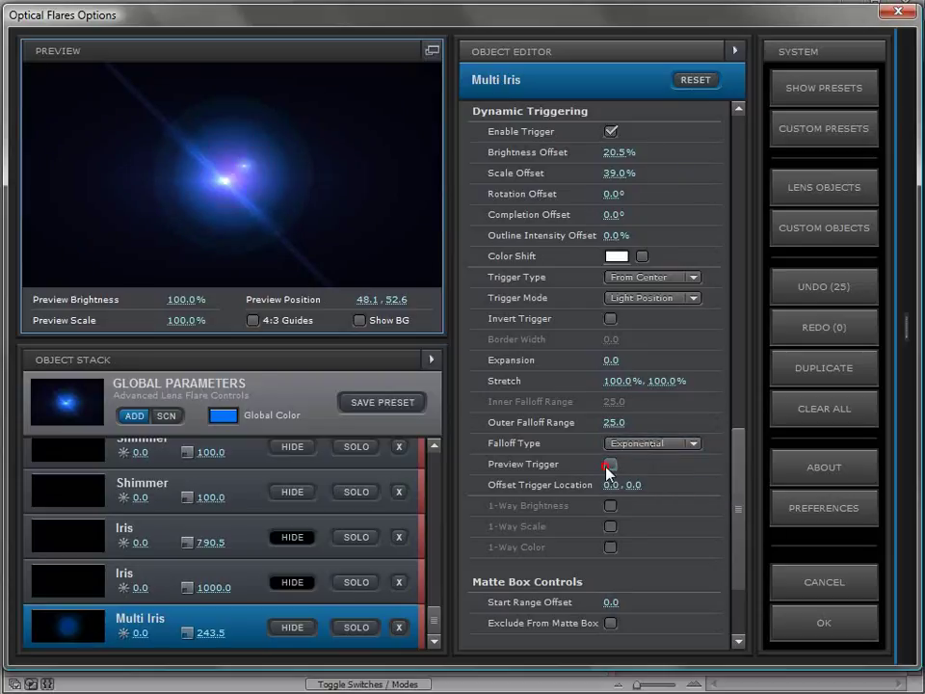
pyautogui.moveTo(330, 205); pyautogui.dragTo(336, 156)
pyautogui.moveTo(611, 359); pyautogui.dragTo(525, 436)
pyautogui.moveTo(613, 422); pyautogui.dragTo(652, 430)
pyautogui.click(611, 464)
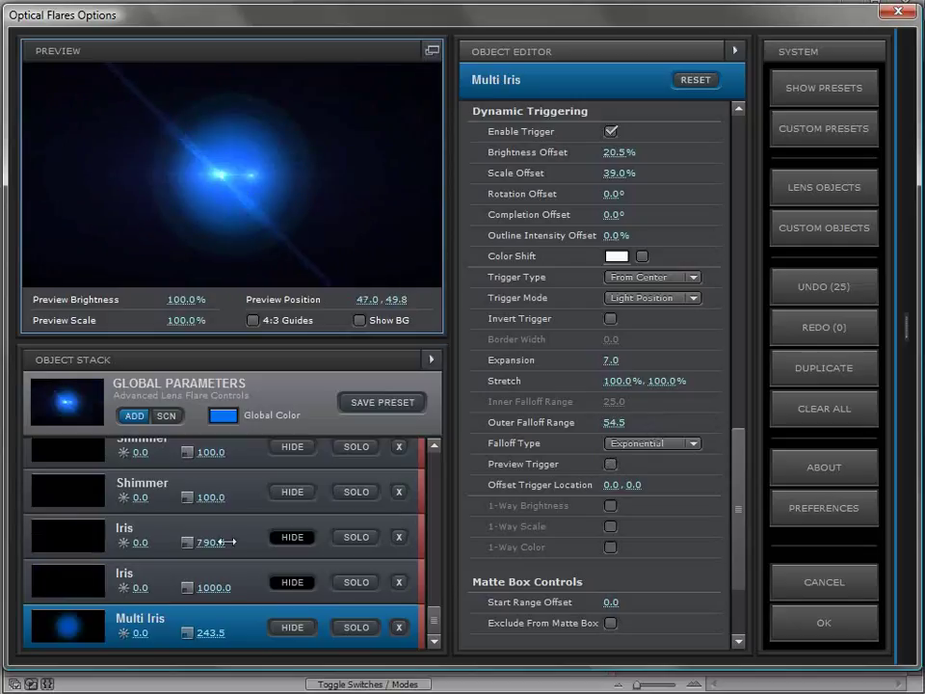
# Step: Set the Multi Iris's scale to 401.5 and trigger Brightness Offset to 8.5%, and test by moving the flare through and away from the center
pyautogui.moveTo(210, 638); pyautogui.dragTo(249, 639)
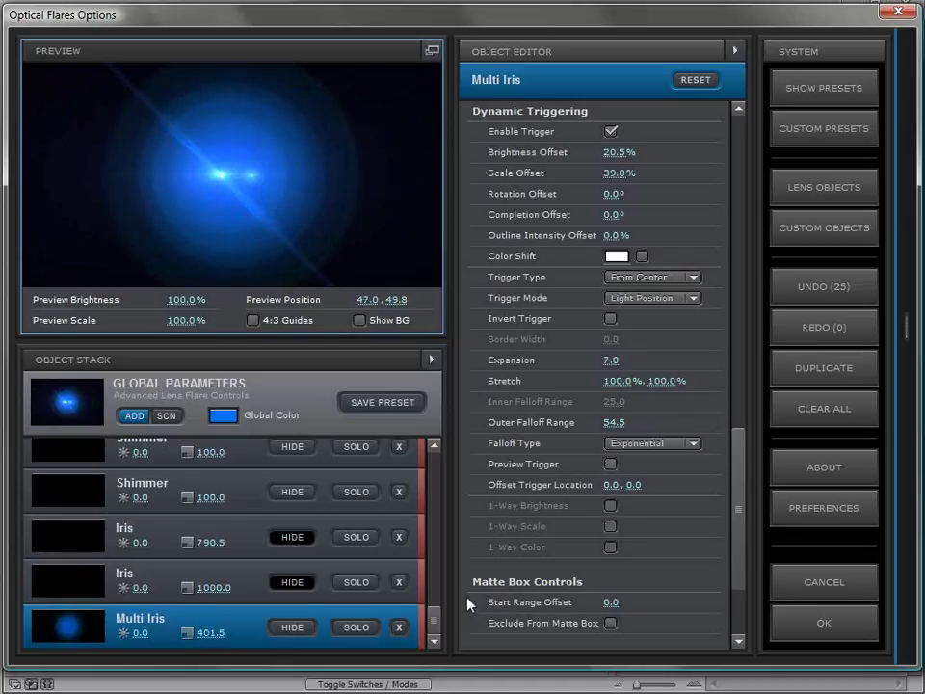
pyautogui.moveTo(615, 152); pyautogui.dragTo(592, 162)
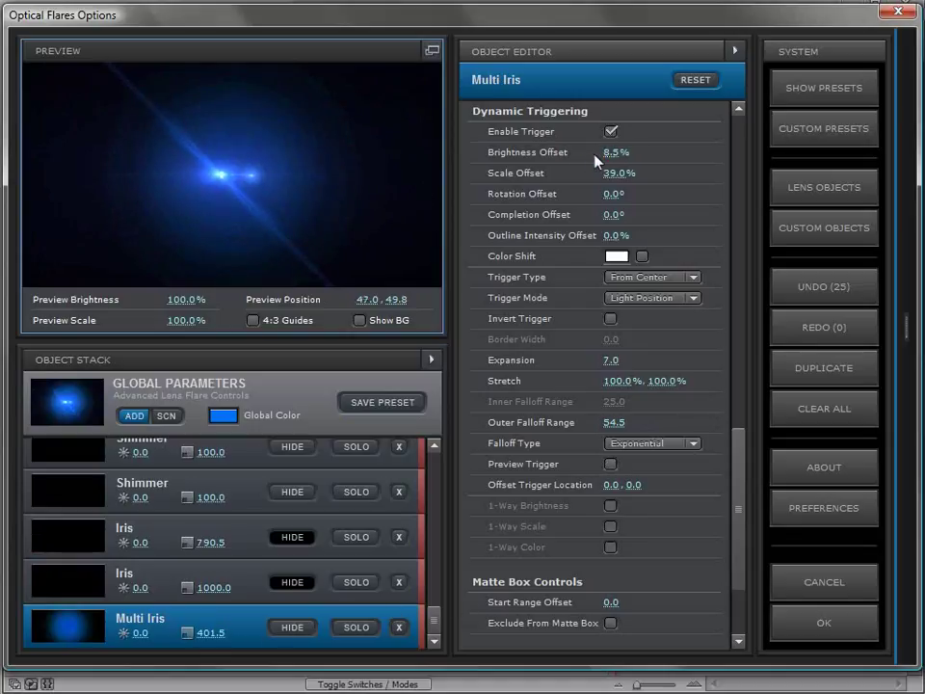
pyautogui.moveTo(244, 180)
pyautogui.mouseDown()
pyautogui.moveTo(264, 161)
pyautogui.moveTo(308, 158)
pyautogui.moveTo(203, 177)
pyautogui.moveTo(120, 171)
pyautogui.moveTo(179, 180)
pyautogui.moveTo(250, 174)
pyautogui.moveTo(296, 142)
pyautogui.moveTo(228, 181)
pyautogui.moveTo(120, 123)
pyautogui.moveTo(202, 178)
pyautogui.moveTo(232, 178)
pyautogui.mouseUp()
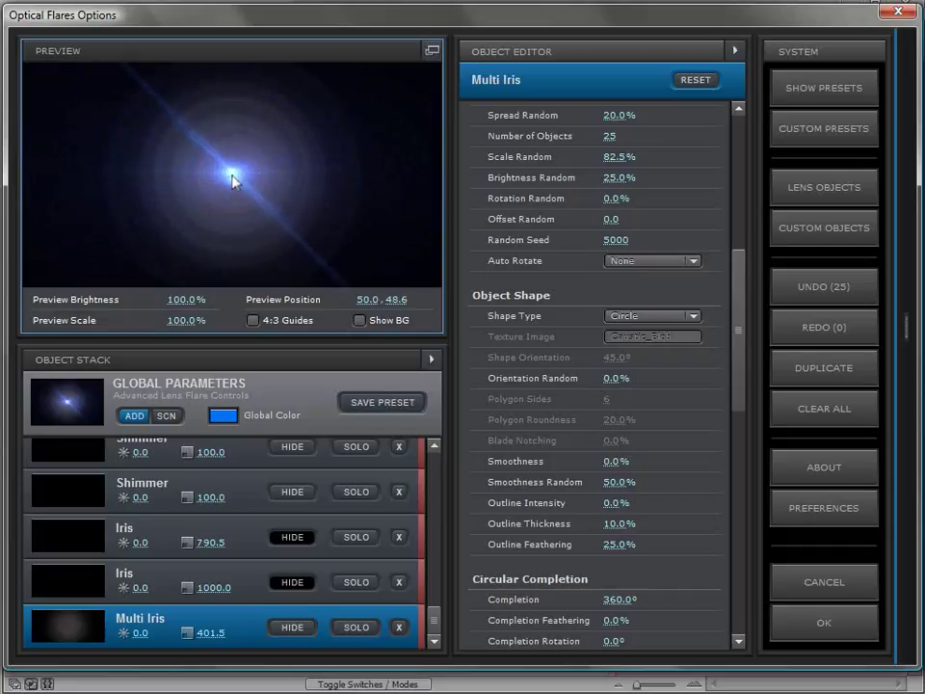
pyautogui.moveTo(232, 179); pyautogui.dragTo(323, 162)
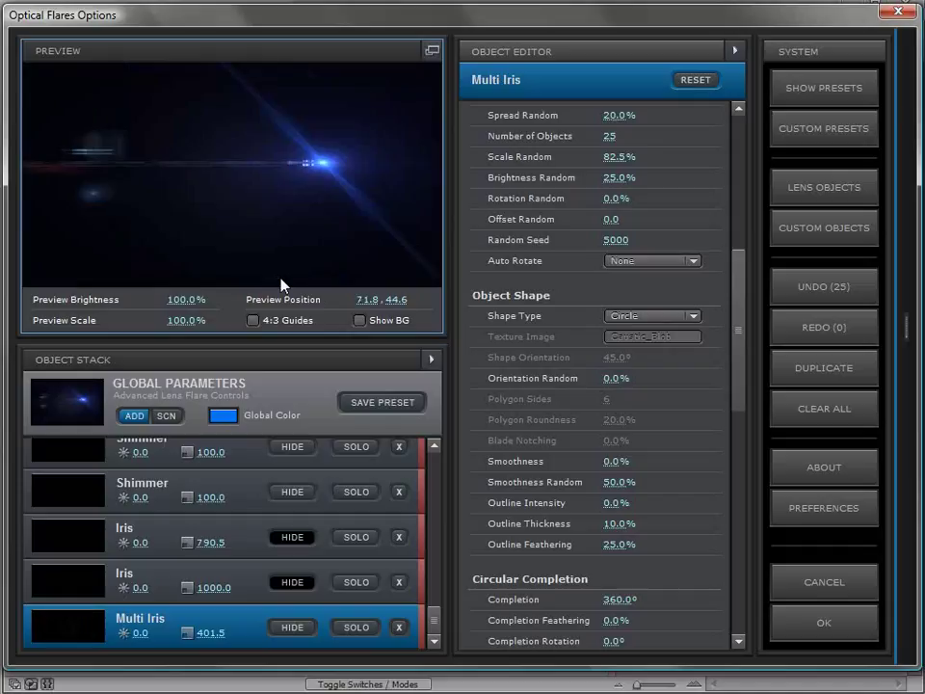